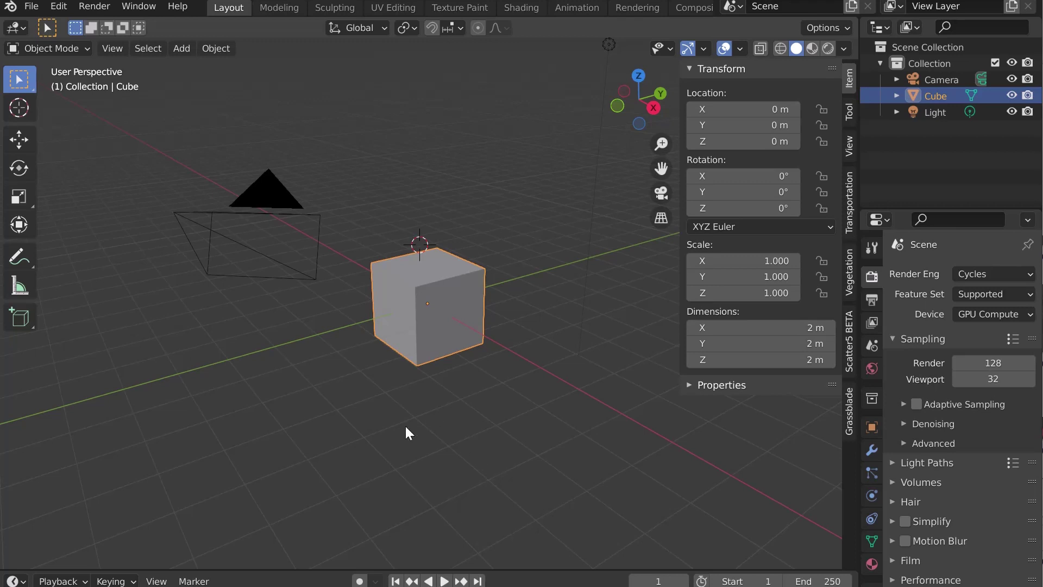
- Enable the Gardener v1 add-on in the preferences and close the preferences window
left_click(60, 6)
left_click(83, 230)
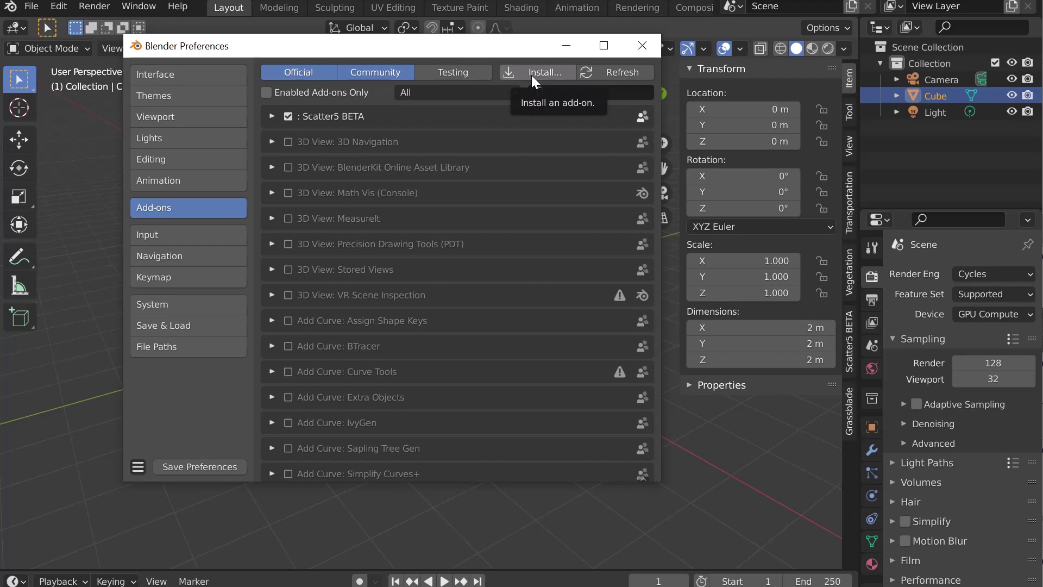
left_click(562, 93)
type("gard")
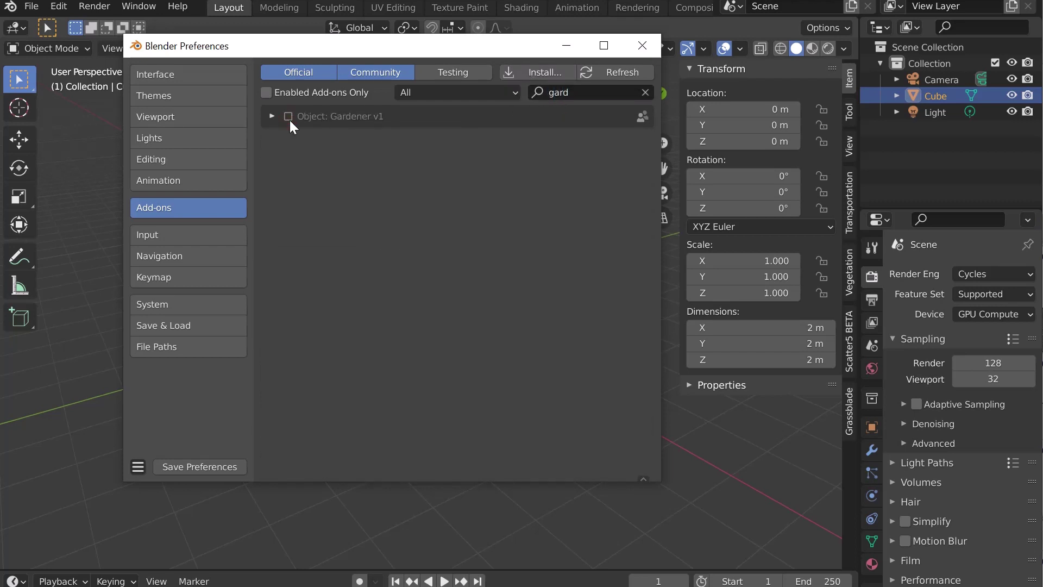
left_click(288, 116)
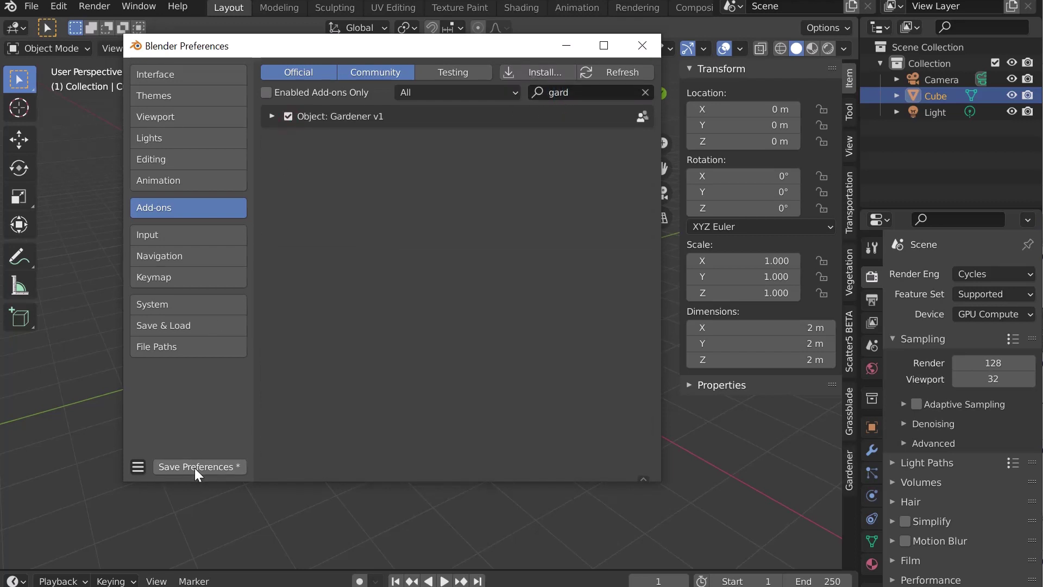
left_click(642, 45)
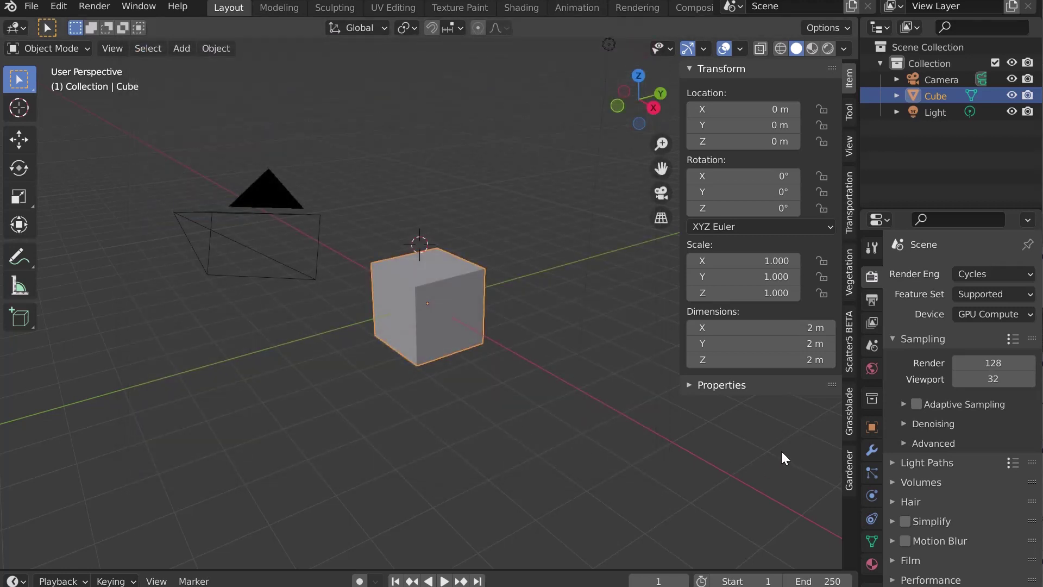
- Set the default cube as the Gardener emitter object
left_click(847, 464)
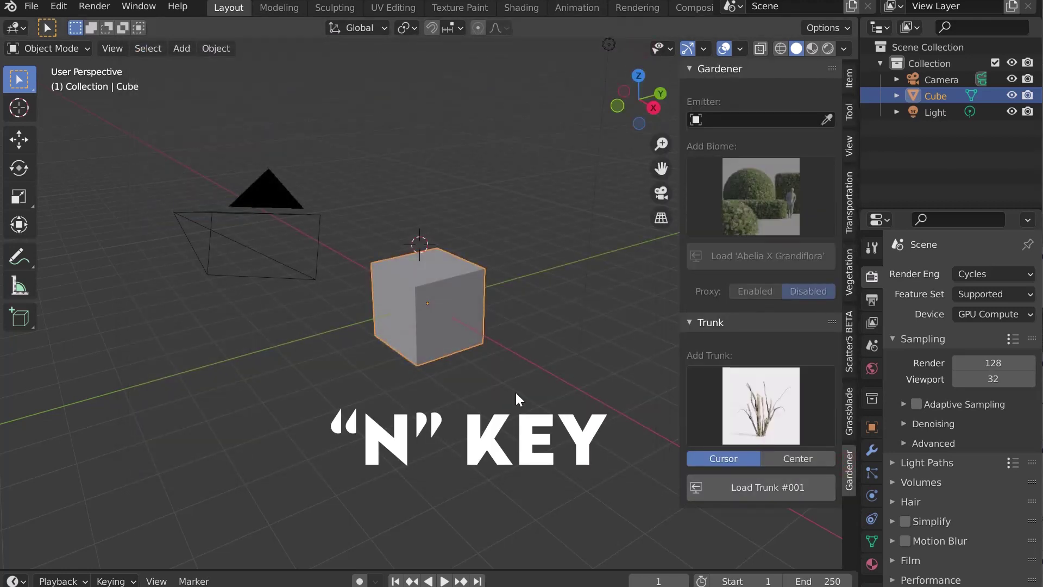
scroll(451, 337, "up", 2)
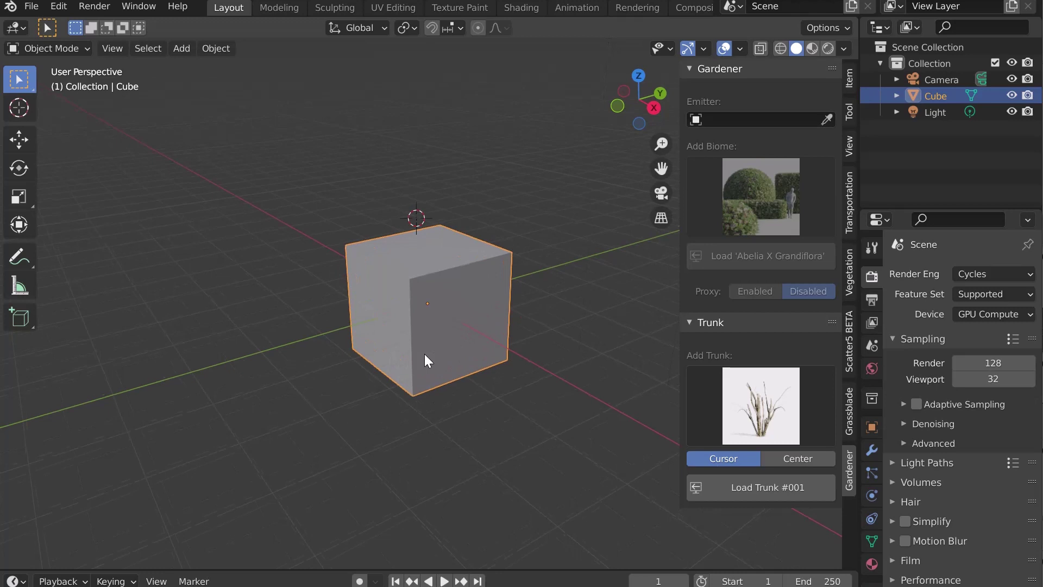
middle_click_drag(425, 353, 453, 346)
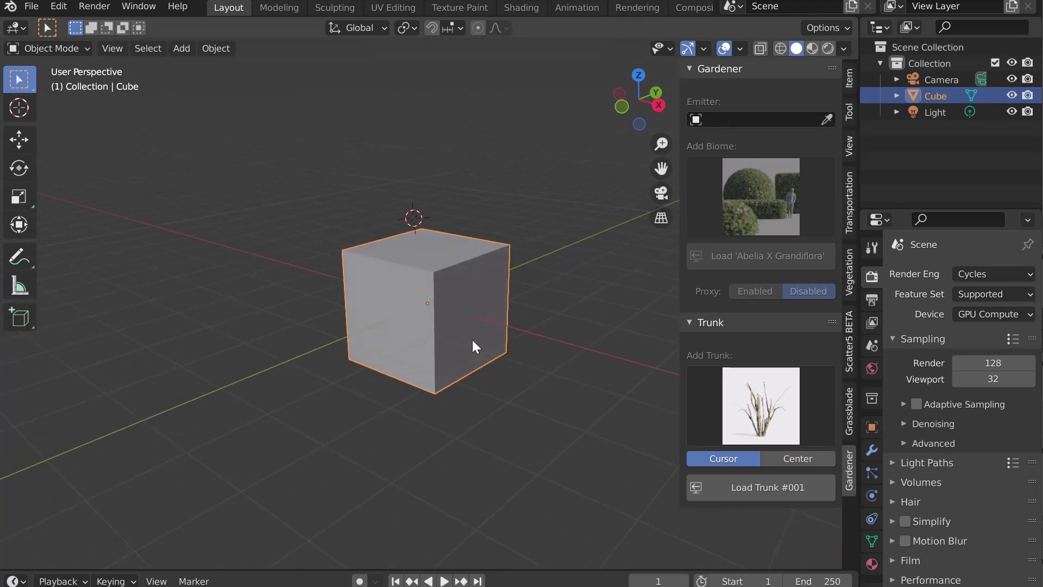
left_click(827, 119)
left_click(456, 261)
- Scale the cube separately along the X, Z and Y axes into a long, thin hedge-shaped block
middle_click_drag(455, 260, 471, 278)
key("s")
key("x")
left_click(608, 363)
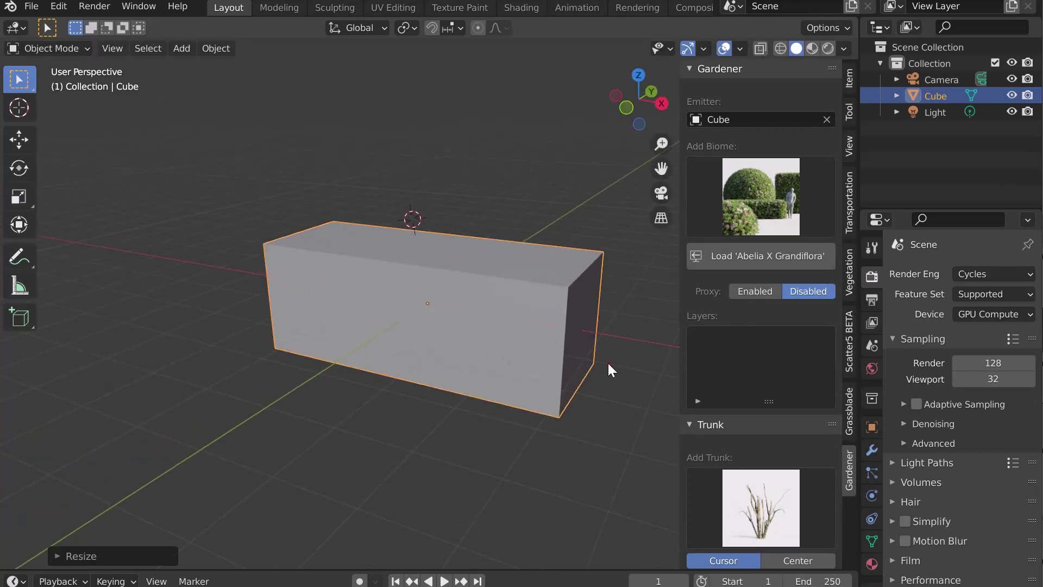
key("s")
key("z")
left_click(562, 351)
middle_click_drag(561, 351, 529, 359)
key("s")
key("y")
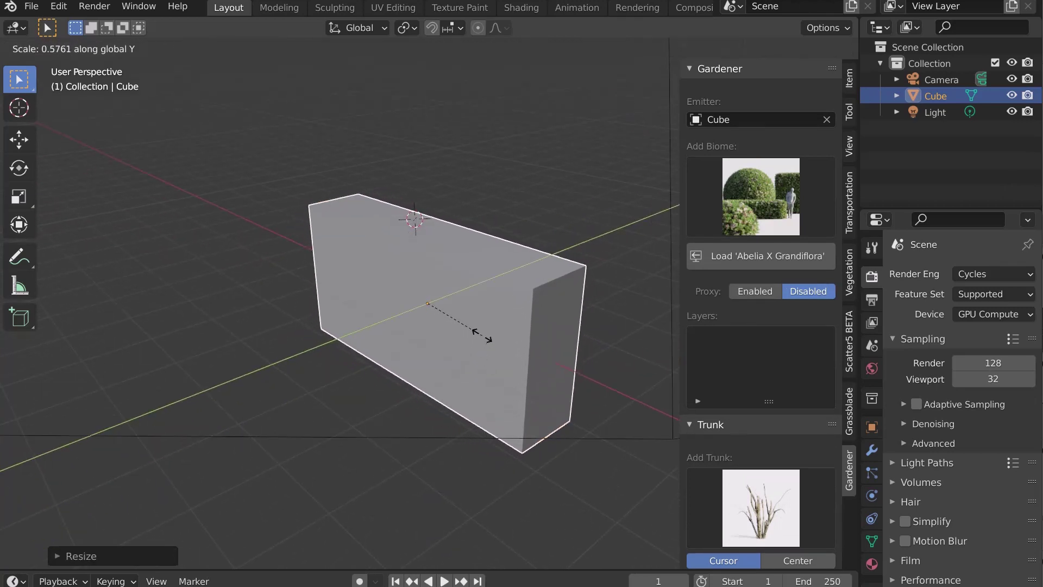
left_click(477, 337)
middle_click_drag(396, 377, 438, 346)
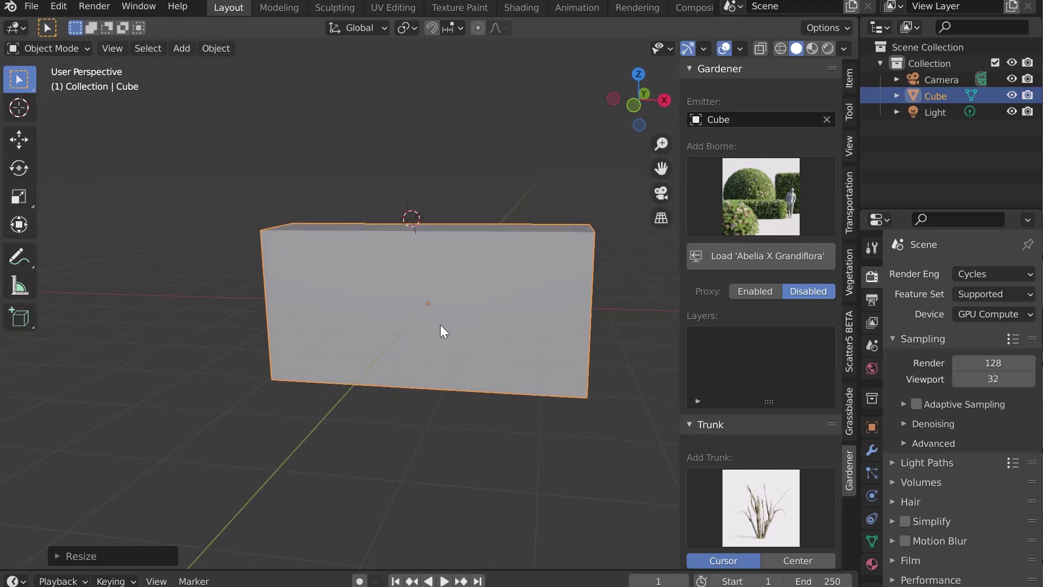
- Apply the object transform to the stretched block
key("ctrl+a")
left_click(404, 378)
middle_click_drag(389, 379, 480, 340)
middle_click_drag(395, 327, 396, 317)
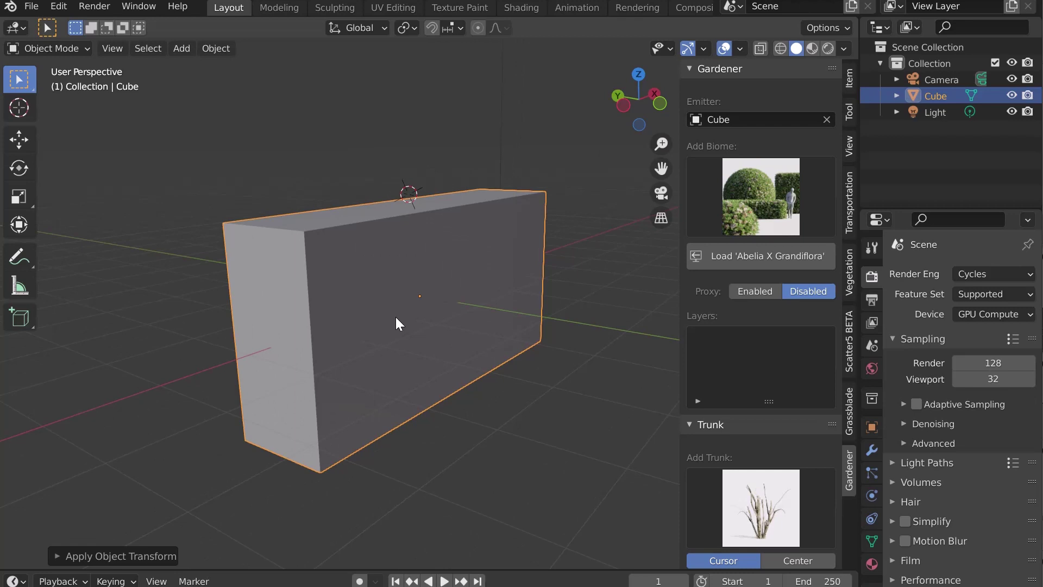
- Bevel all edges of the block slightly in Edit Mode and return to Object Mode
key("Tab")
key("ctrl+b")
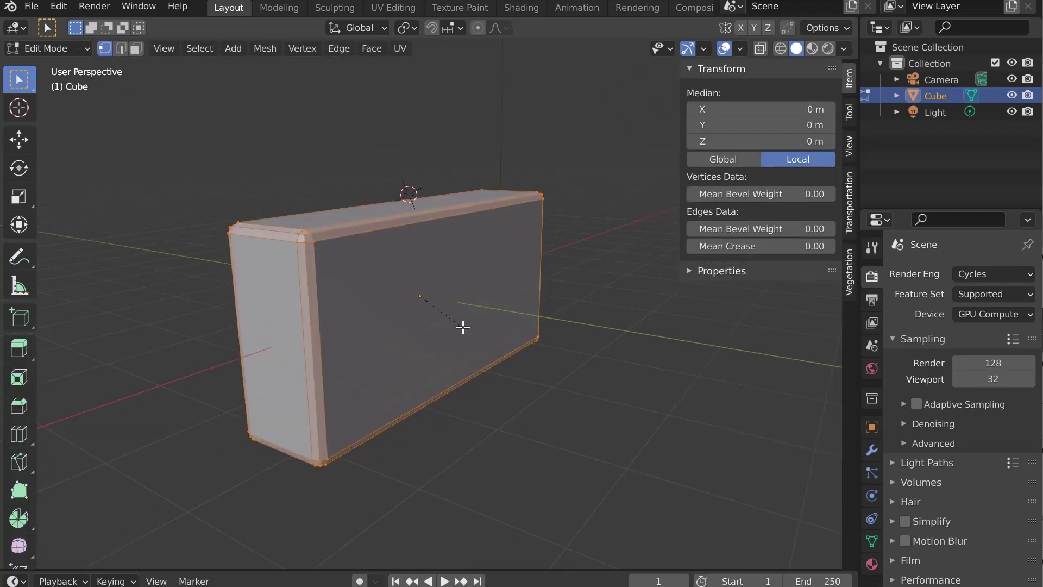
left_click(460, 327)
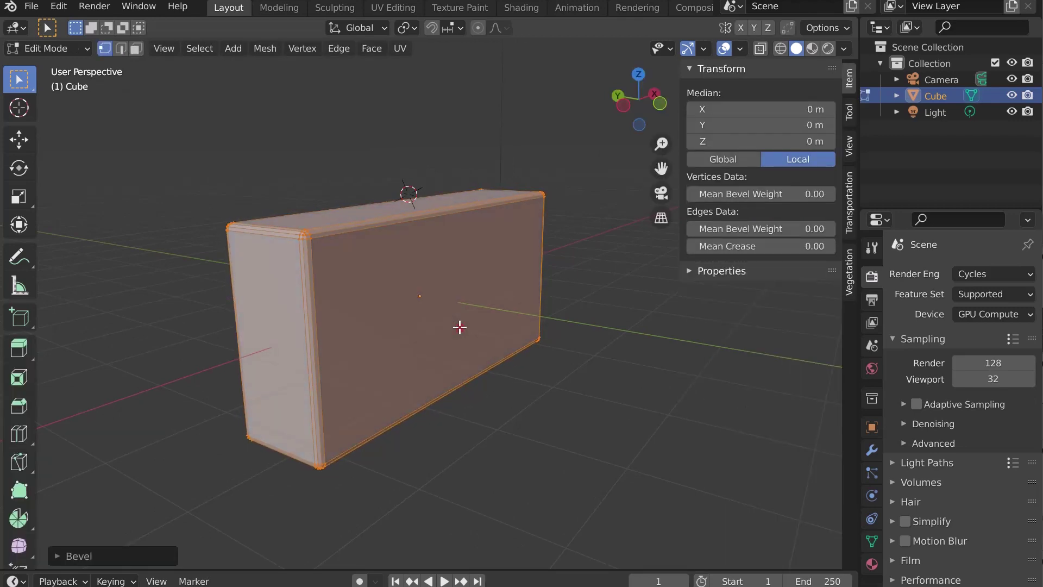
key("Tab")
- Add a Displace modifier to the block, create a new texture for it and open the texture's settings
left_click(871, 451)
left_click(931, 273)
left_click(861, 375)
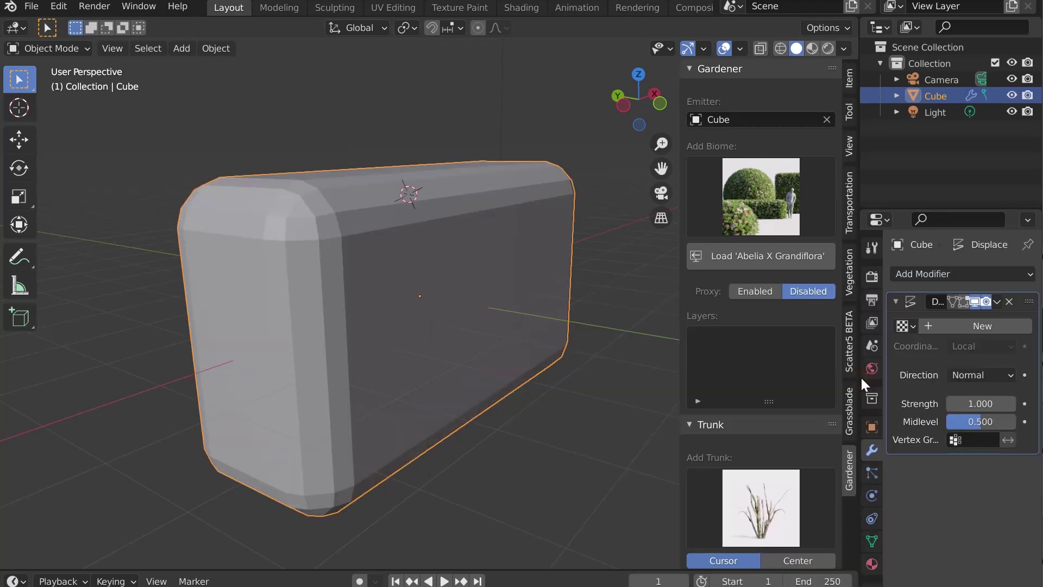
left_click(980, 325)
left_click(1027, 325)
- Add several loop cuts across the block's mesh to give the displacement more geometry
key("Tab")
key("ctrl+r")
scroll(418, 222, "up", 4)
key("Tab")
- Change the displacement texture's type to Musgrave and return to the modifier settings
left_click(978, 323)
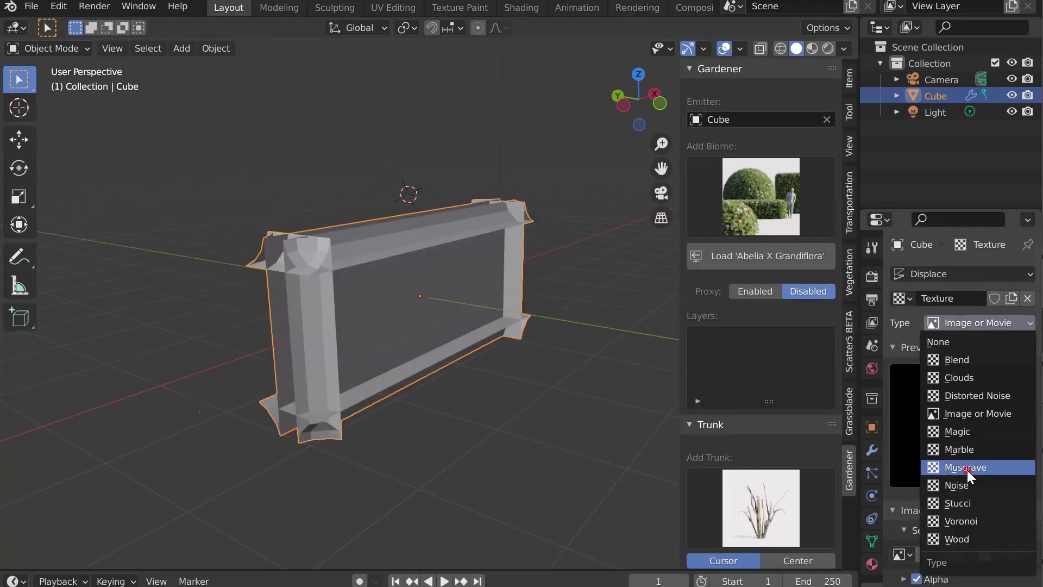
left_click(966, 470)
left_click(872, 450)
- Set the Displace modifier's strength to 0.1
middle_click_drag(347, 283, 380, 310)
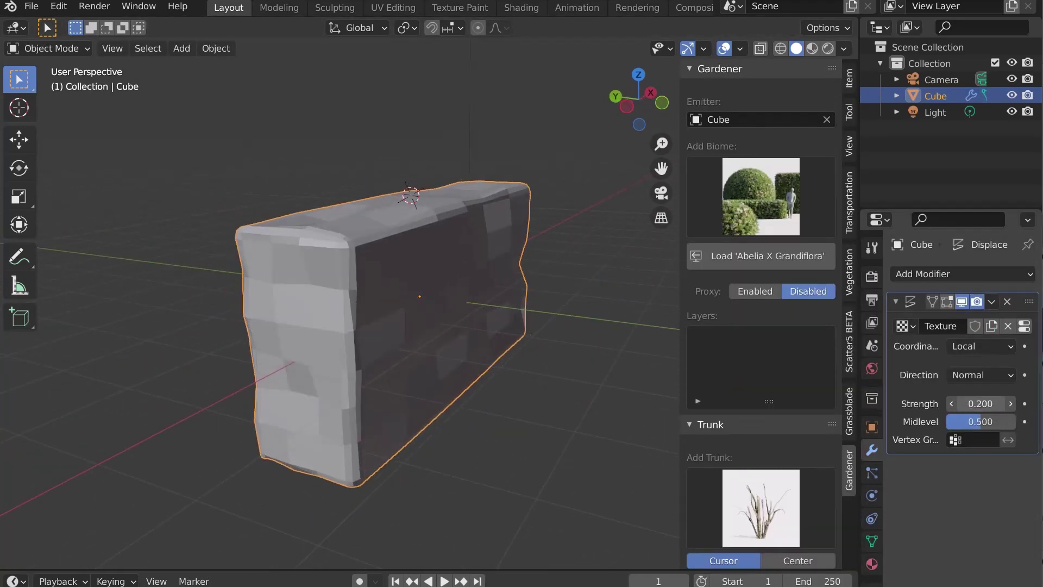
double_click(985, 404)
type("0.1")
key("Return")
- Shade the displaced block smooth
middle_click_drag(462, 343, 405, 328)
left_click(213, 54)
left_click(274, 372)
middle_click_drag(343, 342, 288, 326)
- Load the Choisya Ternata Overgrown Flowers biome onto the block
left_click(761, 204)
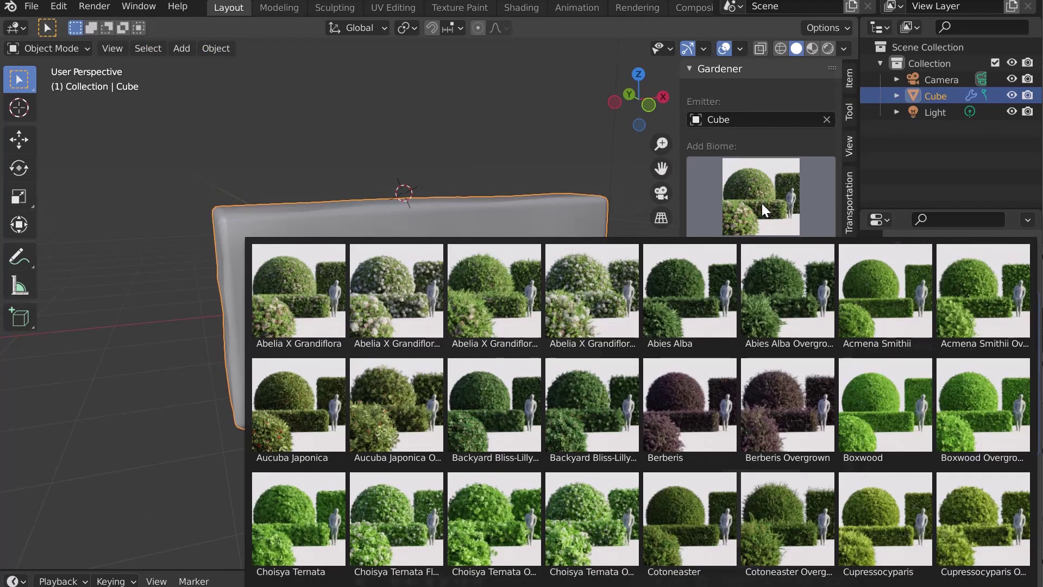
left_click(610, 524)
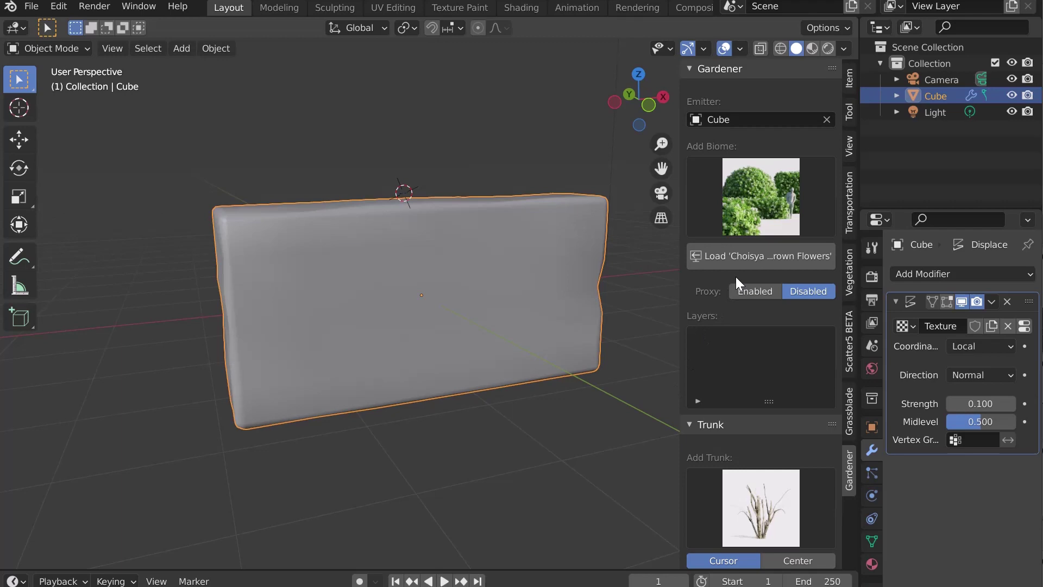
left_click(749, 260)
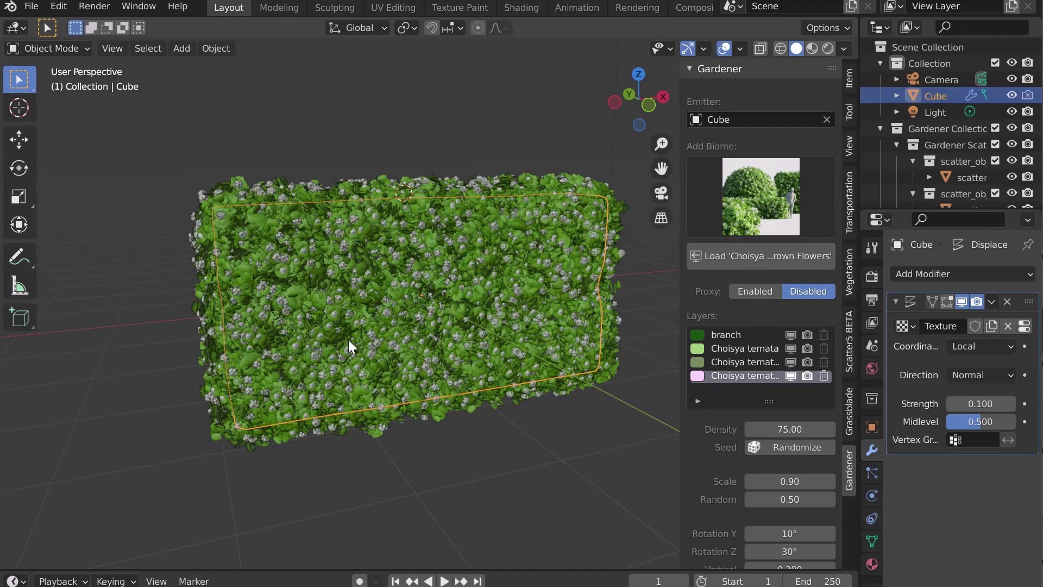
- Preview the flowering hedge up close in Rendered shading and return to Solid shading
middle_click_drag(347, 340, 396, 331)
scroll(397, 329, "up", 1)
key("z")
left_click(426, 221)
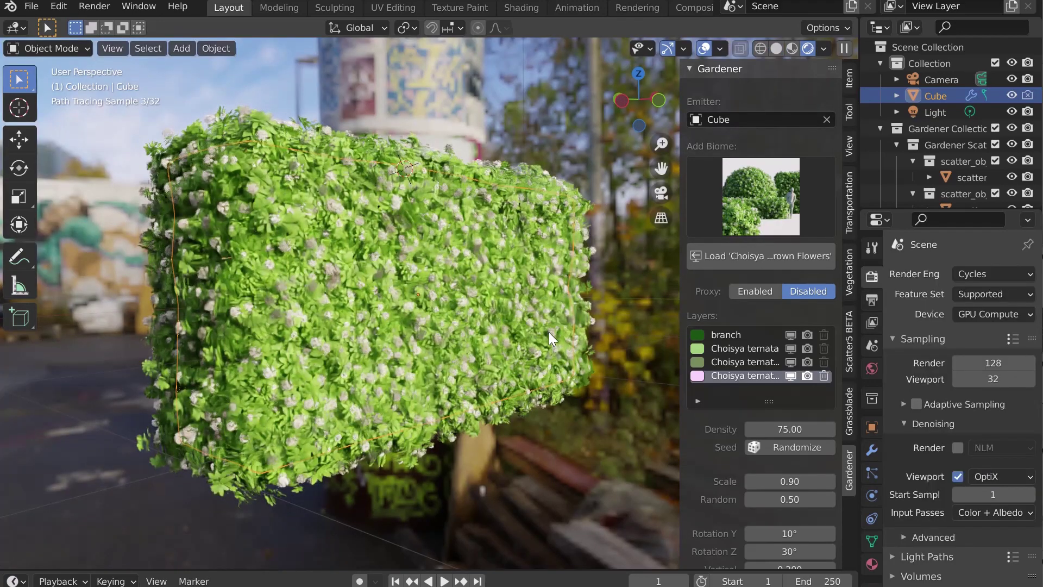
key("z")
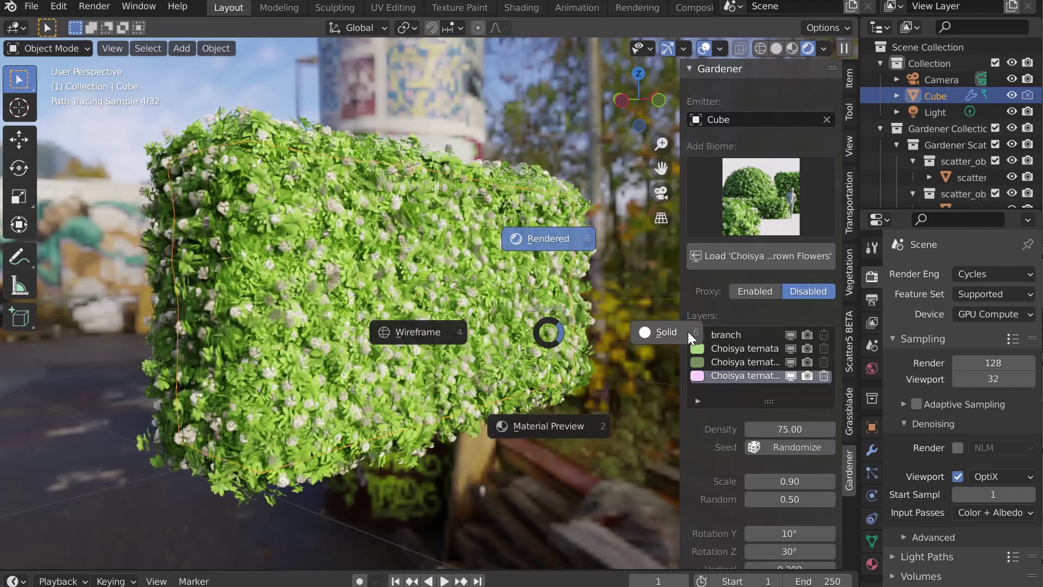
left_click(688, 332)
- Hide the three Choisya ternata layers in the viewport to inspect only the hedge's inner branches
mouse_move(532, 305)
middle_mouse_down()
mouse_move(300, 344)
mouse_move(347, 348)
middle_mouse_up()
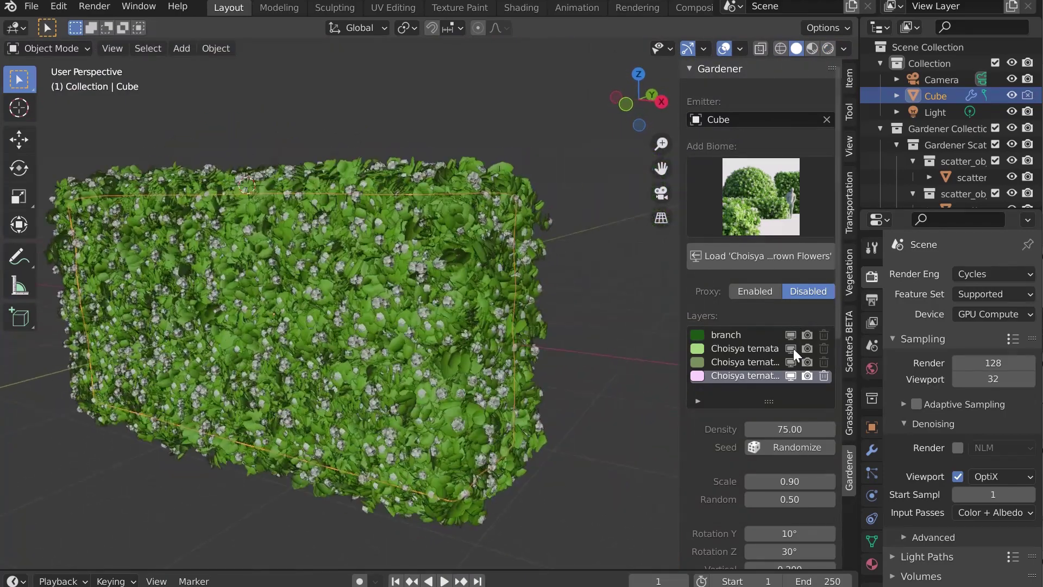
left_click_drag(791, 348, 789, 376)
scroll(442, 360, "up", 5)
middle_click_drag(442, 360, 451, 331)
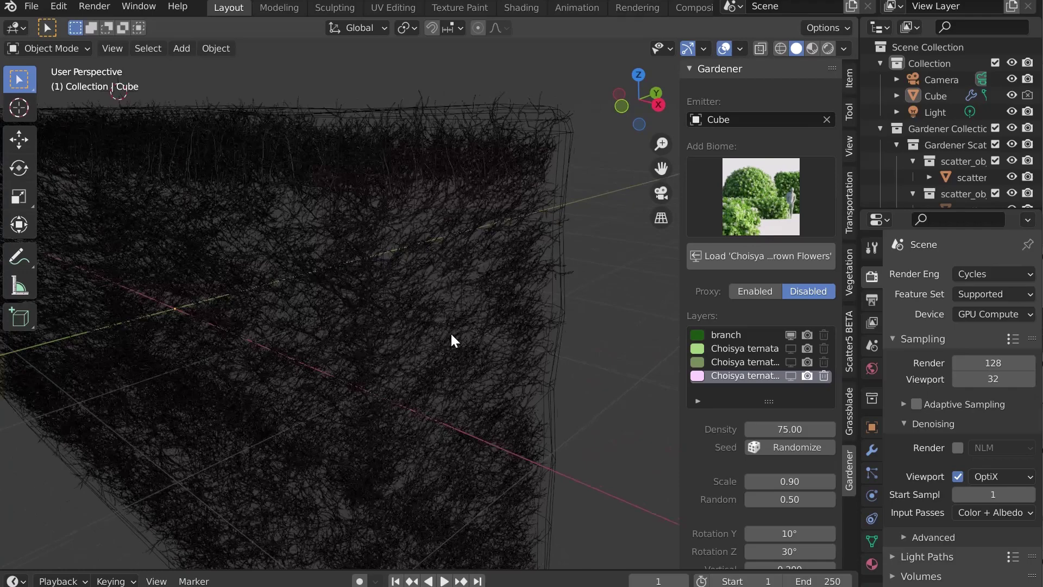
middle_click_drag(518, 336, 485, 334)
scroll(468, 326, "up", 5)
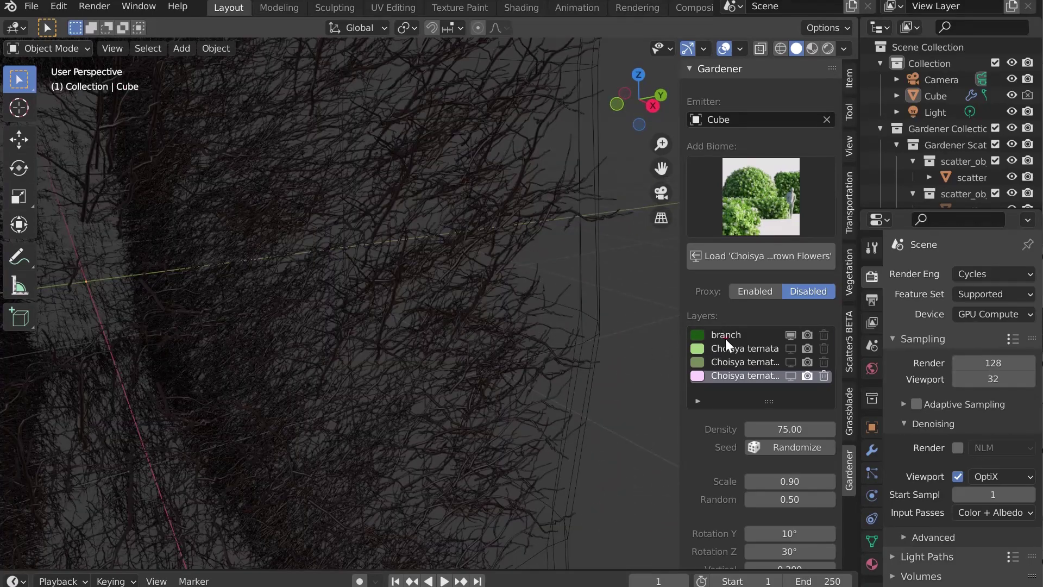
- Select the branch layer and examine its density settings against the branches in the viewport
left_click(725, 335)
scroll(377, 333, "down", 5)
middle_click_drag(377, 333, 444, 336)
left_click_drag(788, 429, 820, 429)
right_click(787, 429)
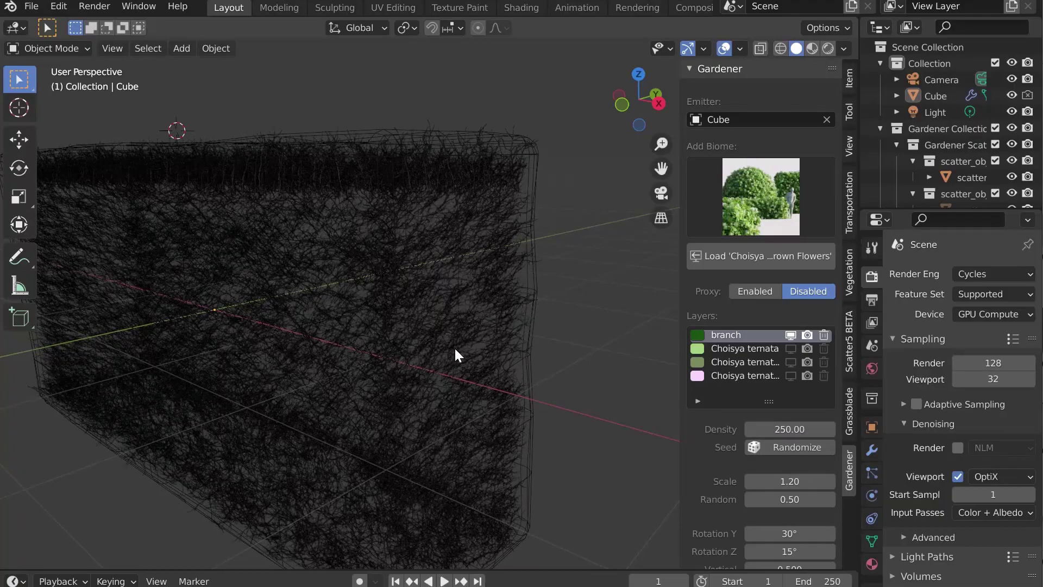
scroll(797, 493, "down", 1)
left_click(791, 429)
left_click(791, 429)
scroll(357, 347, "down", 1)
middle_click_drag(359, 352, 414, 310)
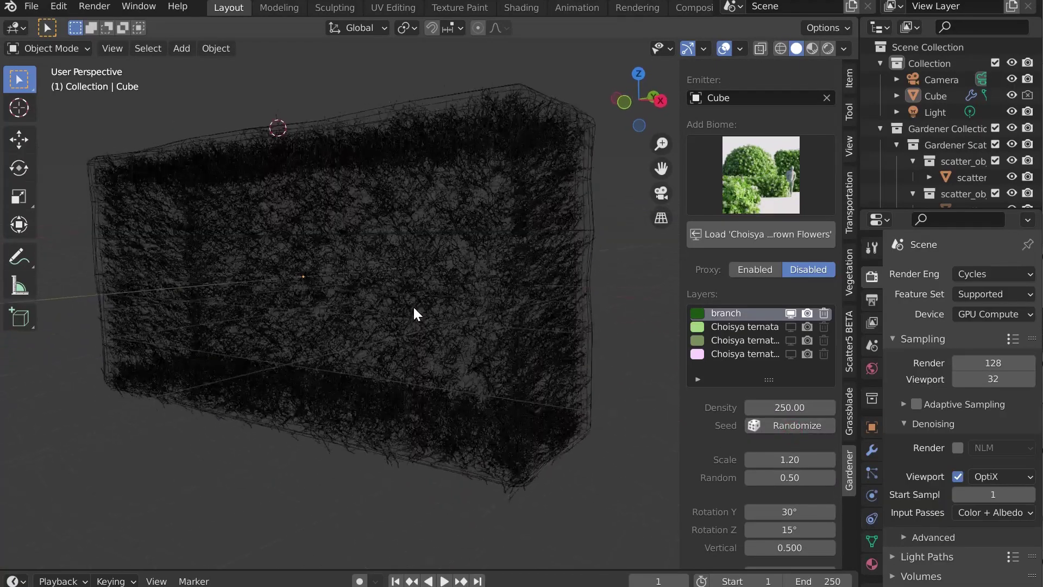
- Examine the branch layer's scale, randomness, rotation and offset settings
left_click_drag(785, 460, 810, 486)
right_click(784, 459)
right_click(787, 476)
scroll(783, 471, "down", 2)
right_click(785, 485)
scroll(792, 463, "down", 4)
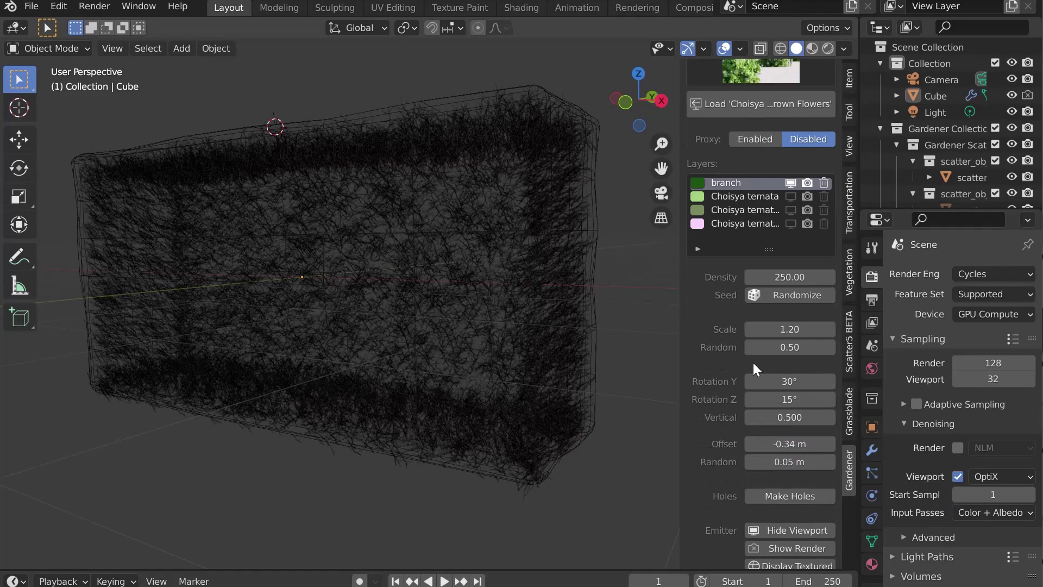
- Show the Choisya ternata leaf layer in the viewport and inspect its leaves up close
left_click(790, 195)
scroll(389, 282, "up", 4)
middle_click_drag(448, 266, 533, 328)
scroll(388, 282, "down", 4)
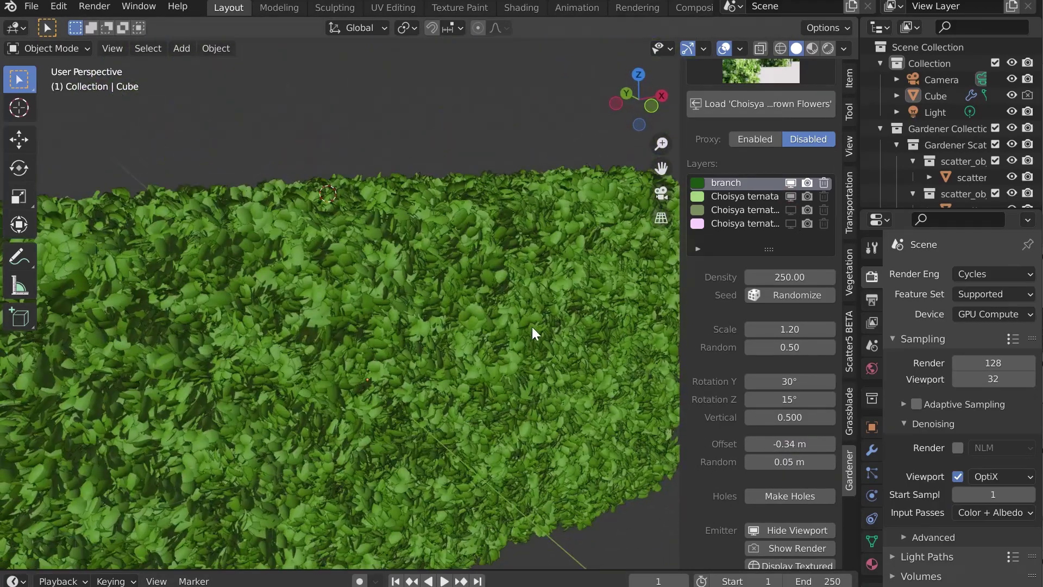
middle_click_drag(652, 296, 485, 288, "shift")
scroll(540, 315, "up", 1)
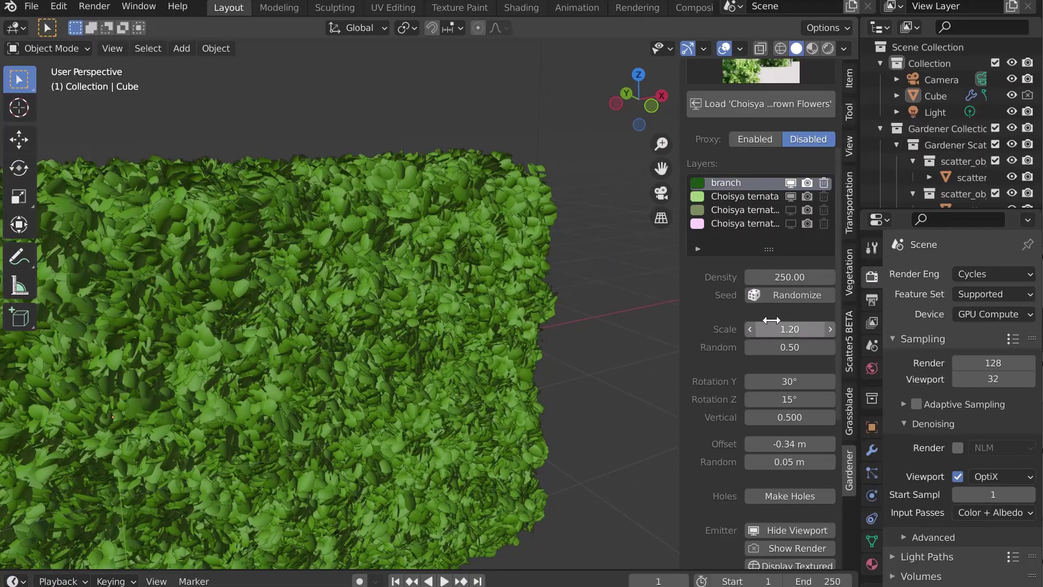
- Select the Choisya ternata layer and examine its offset settings on the hedge surface
left_click(744, 196)
middle_click_drag(505, 296, 435, 320)
left_click_drag(761, 439, 791, 461)
middle_click_drag(348, 304, 449, 282)
scroll(433, 282, "down", 4)
- Try holes in the Choisya ternata layer with intensity 0.9 and scale 0.43, and remove the holes
left_click(786, 496)
middle_click_drag(602, 426, 343, 212)
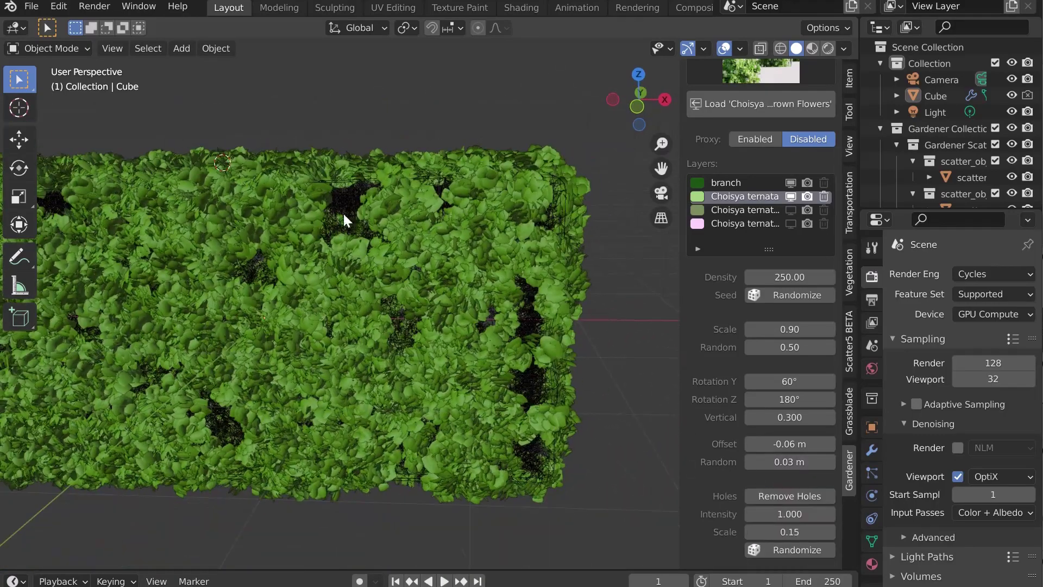
middle_click_drag(197, 324, 306, 258)
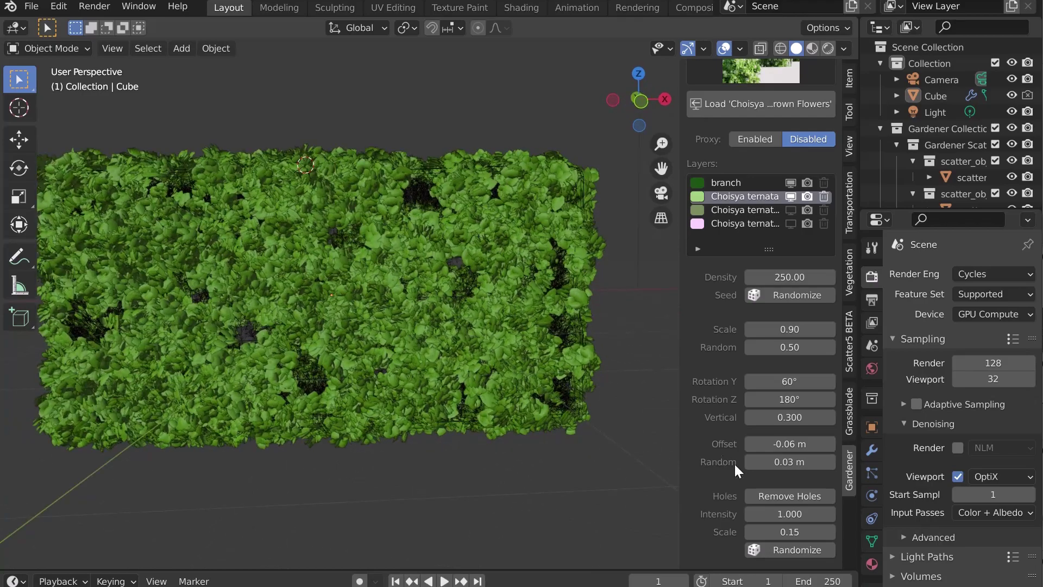
left_click_drag(777, 519, 812, 531)
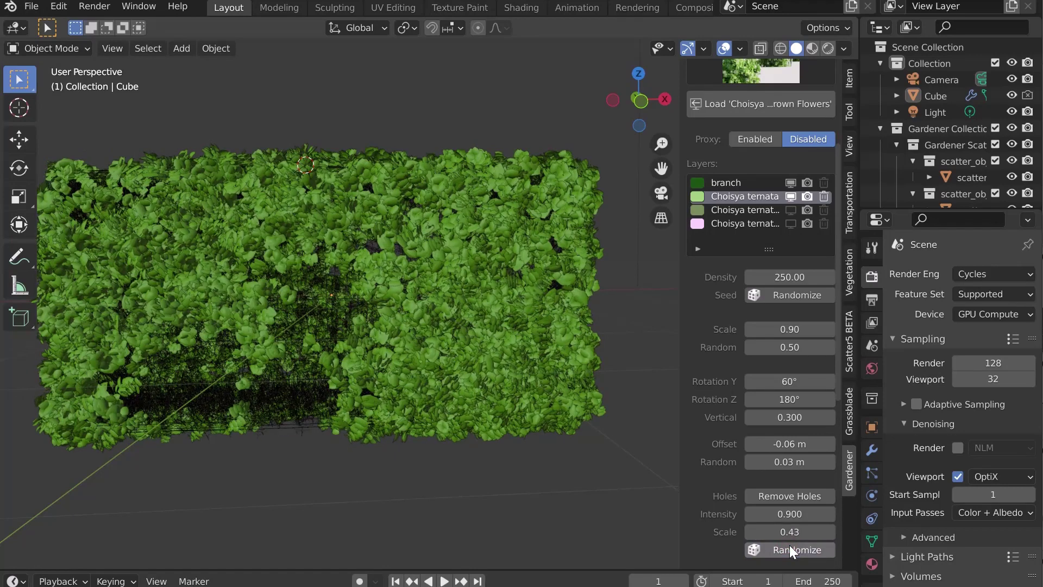
left_click(776, 496)
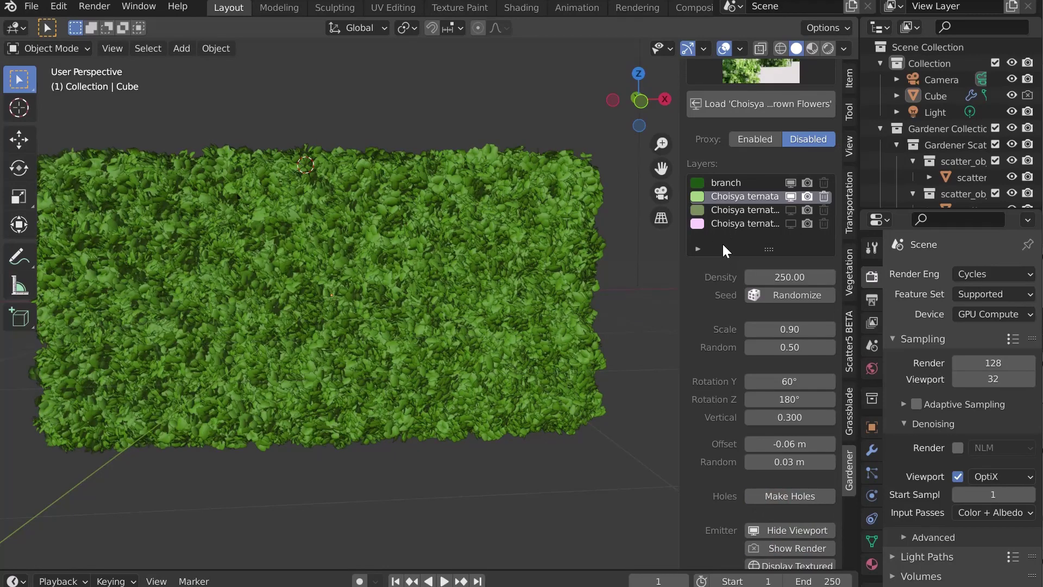
- Widen the sidebar to read the full layer names and show the Choisya ternata long layer in the viewport
left_click_drag(681, 243, 637, 242)
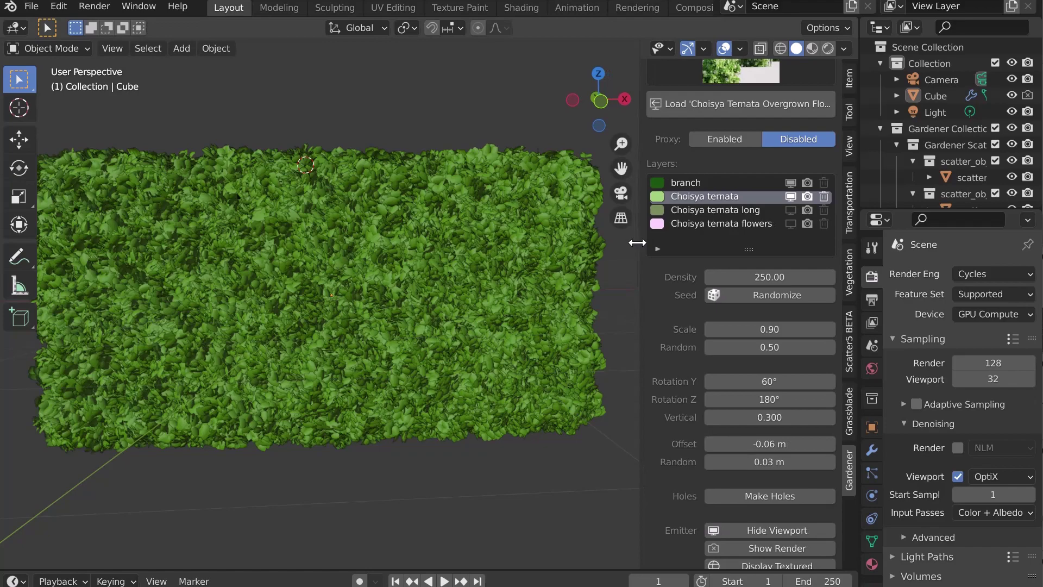
left_click(791, 210)
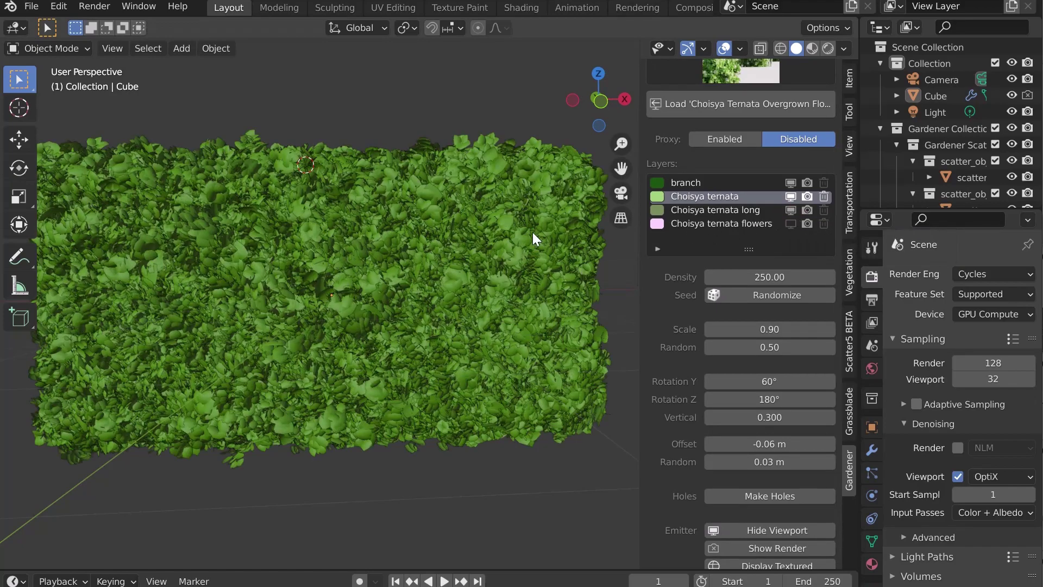
- Select the Choisya ternata long layer and set its offset to -0.31 m
middle_click_drag(533, 233, 449, 248)
left_click(741, 214)
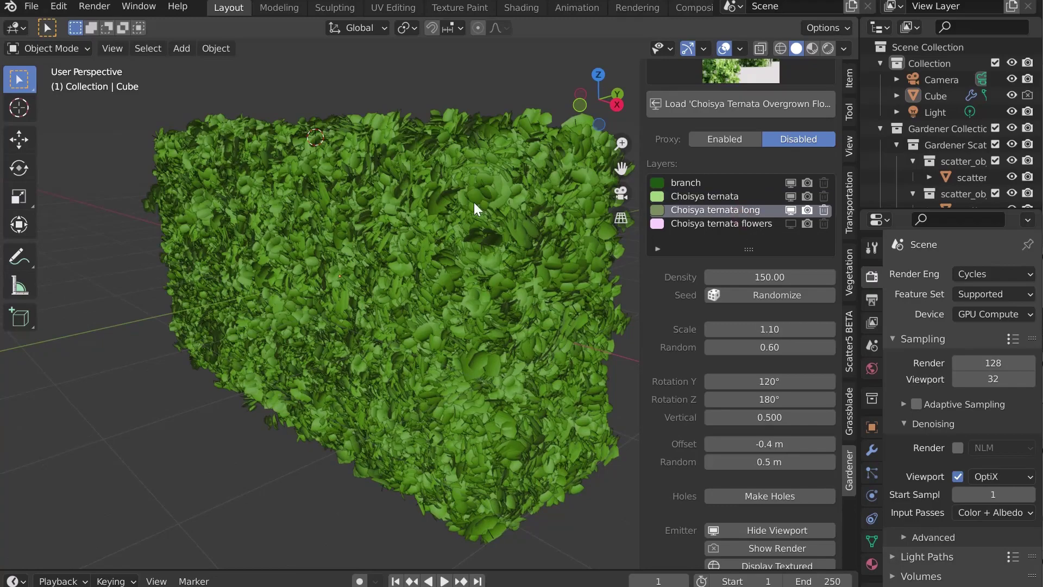
middle_click_drag(473, 203, 670, 344)
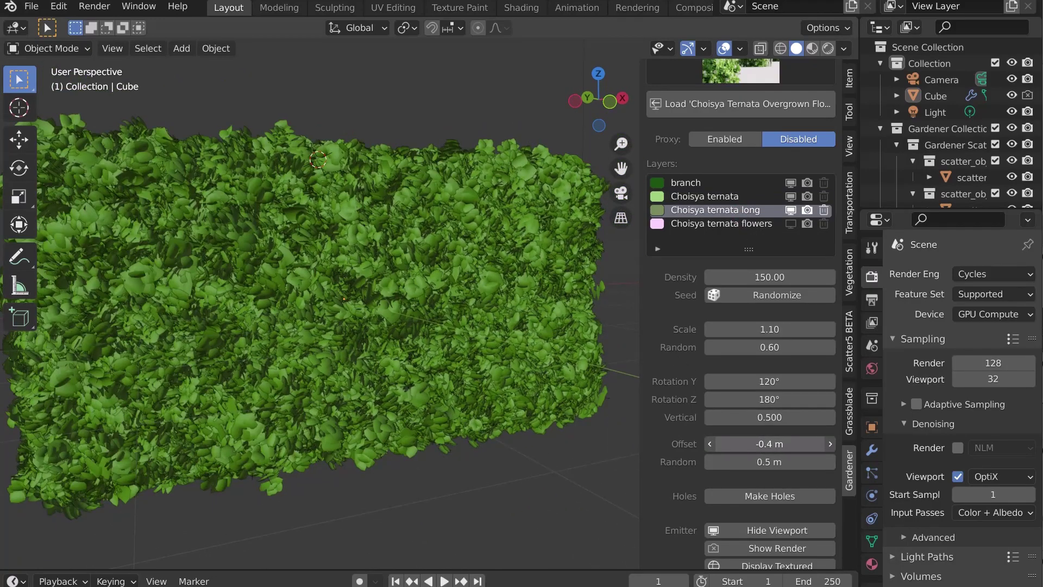
left_click_drag(757, 447, 766, 447)
middle_click_drag(462, 380, 401, 390)
scroll(401, 390, "down", 2)
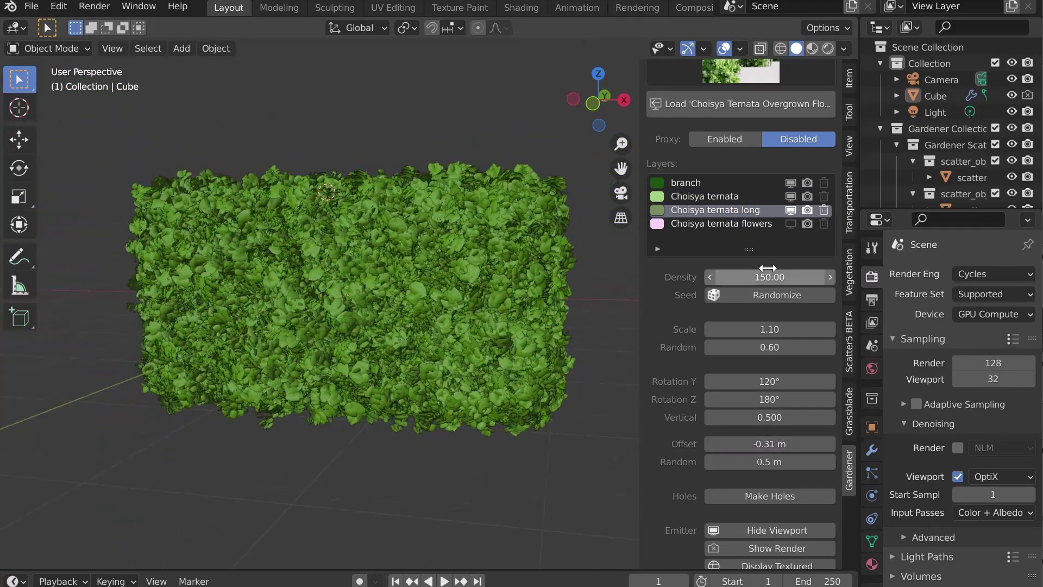
- Show the Choisya ternata flowers layer in the viewport, select it and raise its offset
left_click(791, 223)
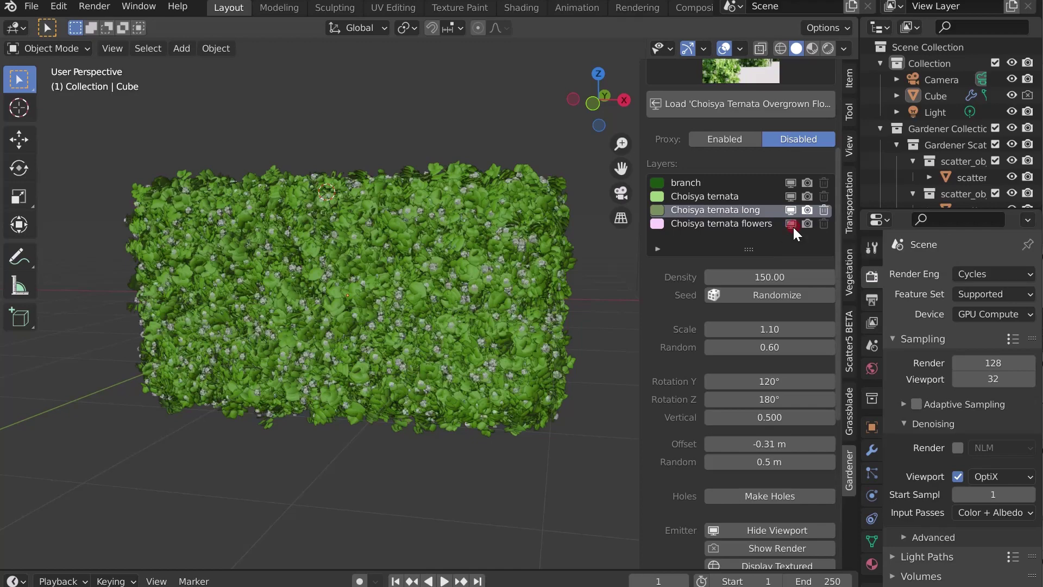
middle_click_drag(380, 288, 516, 288)
left_click(710, 224)
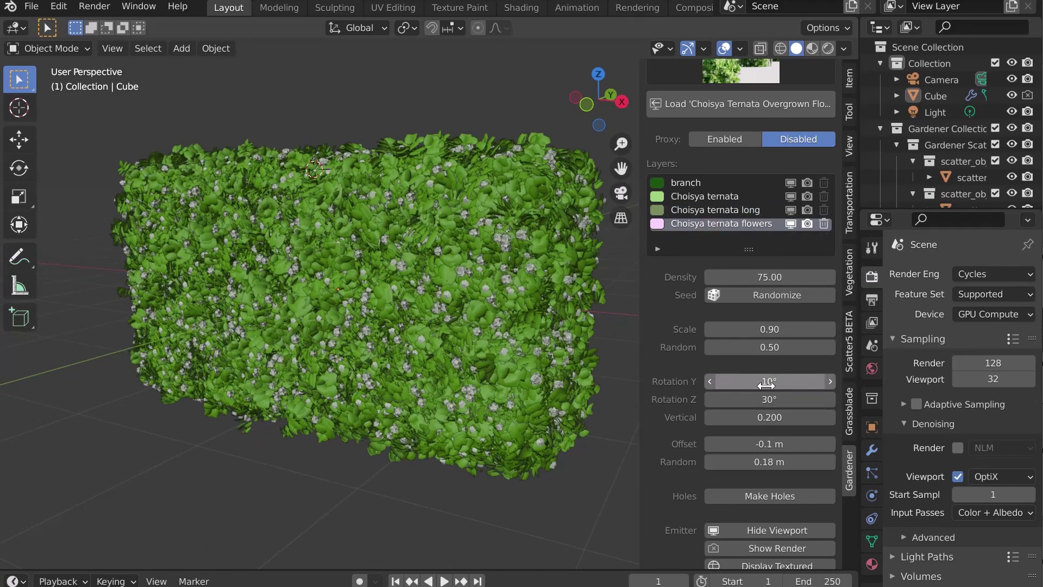
mouse_move(770, 444)
left_mouse_down()
mouse_move(793, 444)
mouse_move(782, 444)
left_mouse_up()
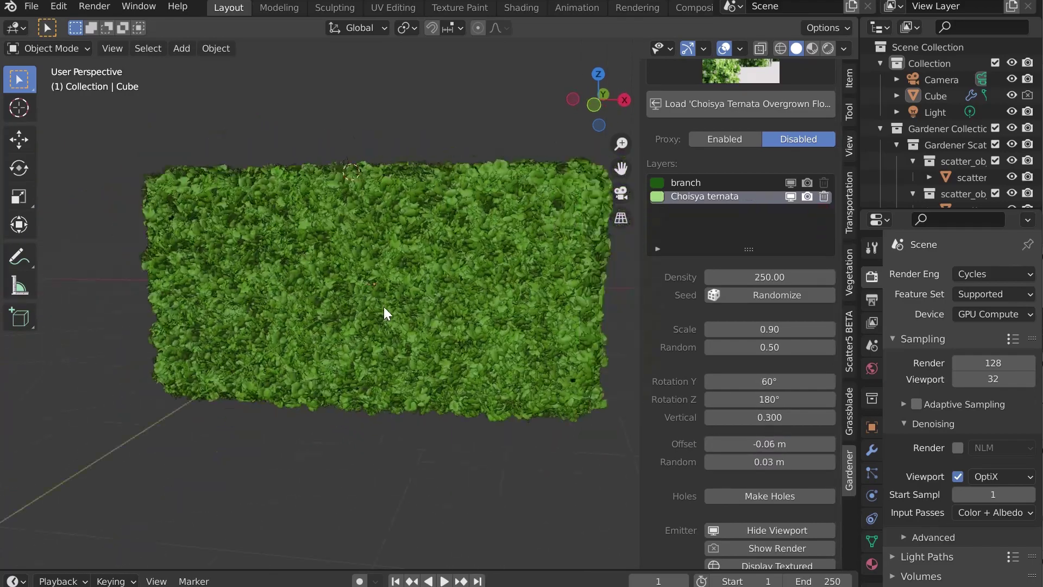
- Toggle the branch layer's viewport visibility off and on, and select the leaf assets of the Choisya ternata layer
middle_click_drag(383, 313, 357, 354, "shift")
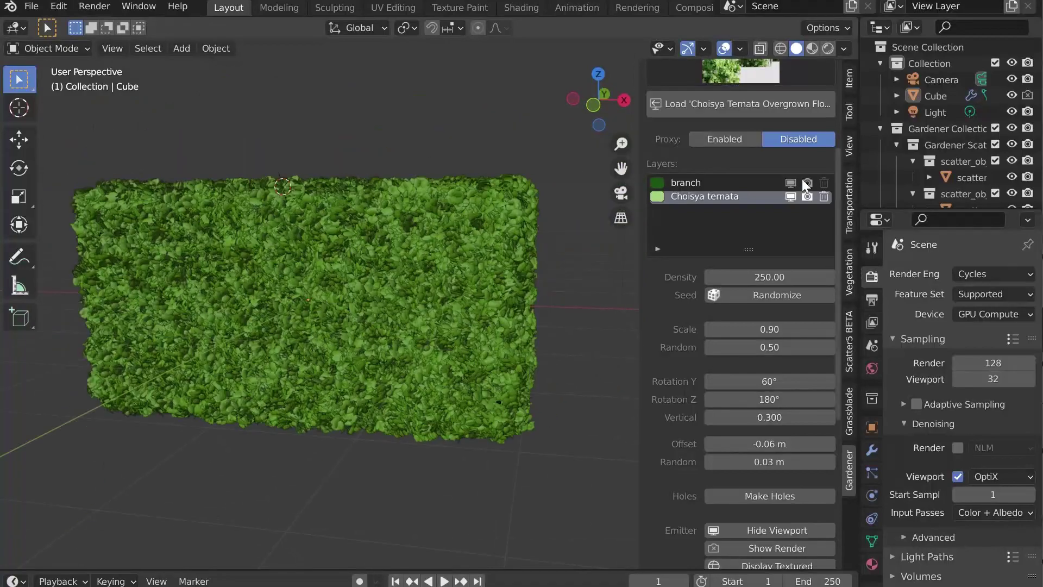
left_click(791, 188)
left_click(791, 187)
scroll(719, 385, "down", 10)
left_click(790, 385)
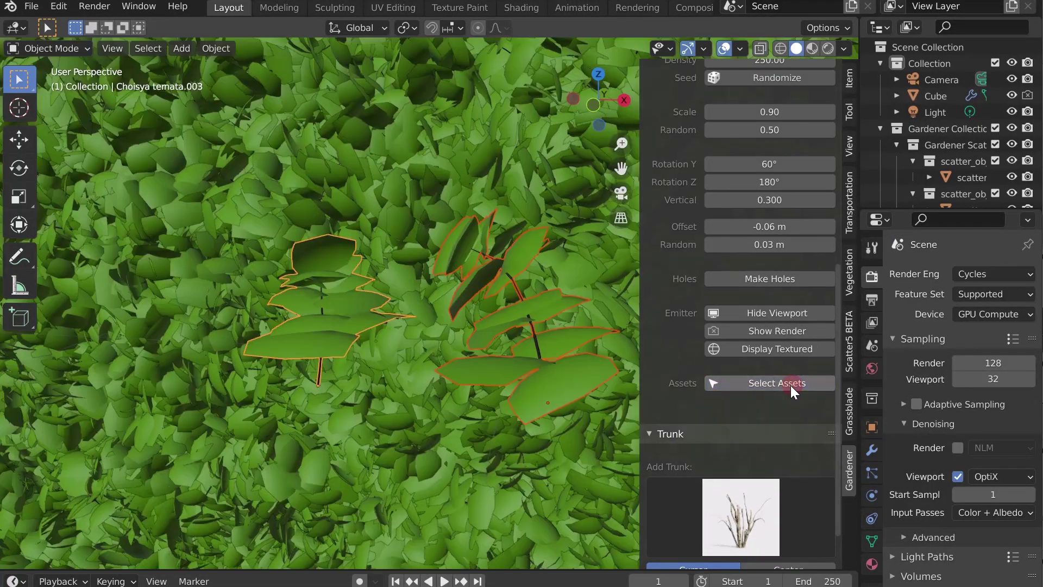
scroll(325, 325, "down", 3)
middle_click_drag(325, 325, 501, 322)
middle_click_drag(560, 196, 489, 250)
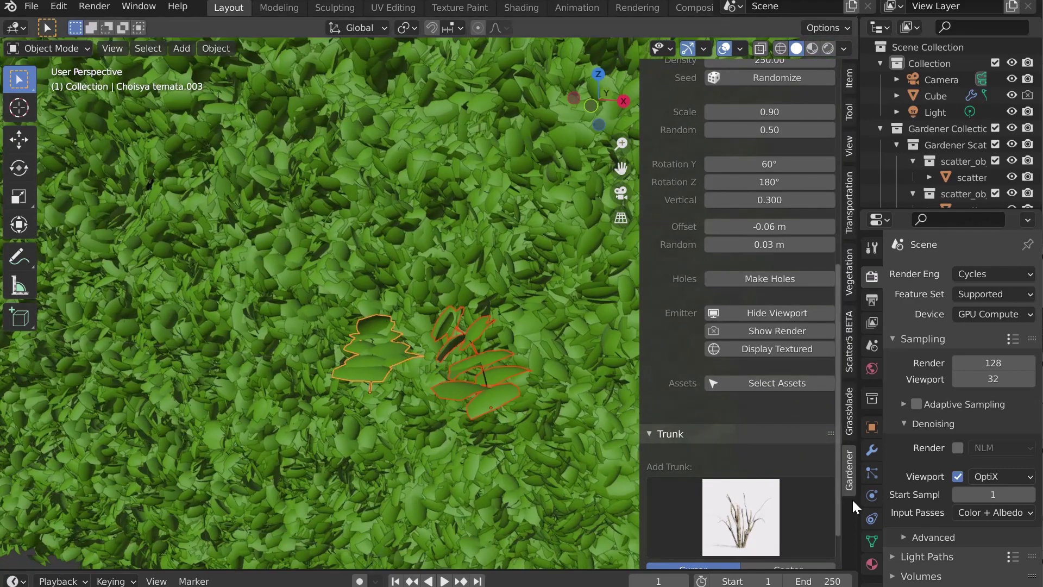
- Show the material properties of the leaf asset and open a Shader Editor beside the viewport
left_click(872, 562)
left_click_drag(858, 20, 580, 41)
left_click(600, 27)
left_click(597, 182)
- Isolate the leaf assets in Material Preview shading and bring the Gardener_leaf node's settings into readable view
scroll(700, 351, "up", 10)
scroll(283, 337, "up", 4)
middle_click_drag(296, 326, 271, 345)
key("KP_Divide")
key("z")
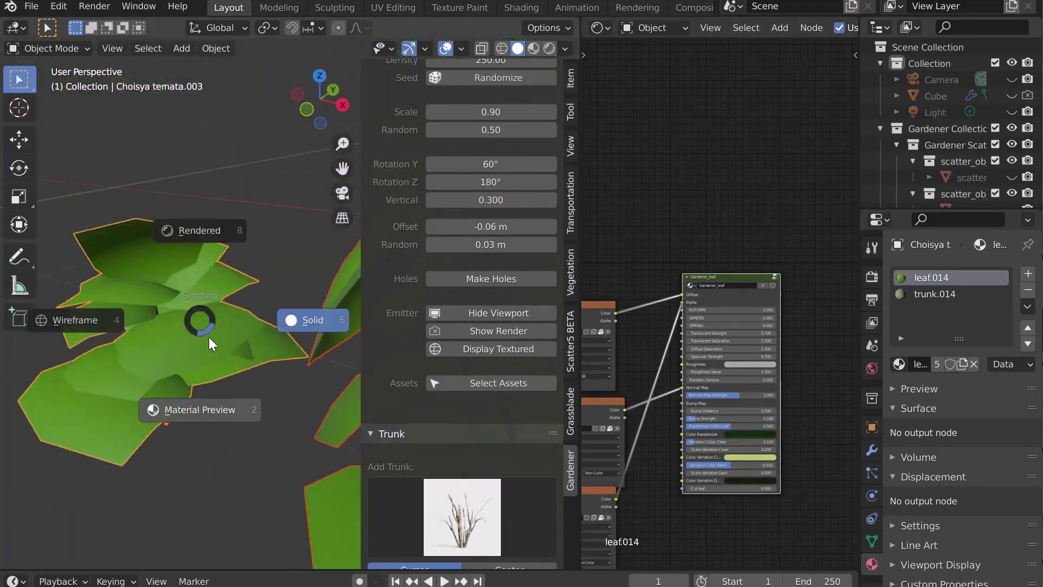
left_click(208, 399)
scroll(706, 326, "up", 6)
middle_click_drag(646, 239, 625, 183)
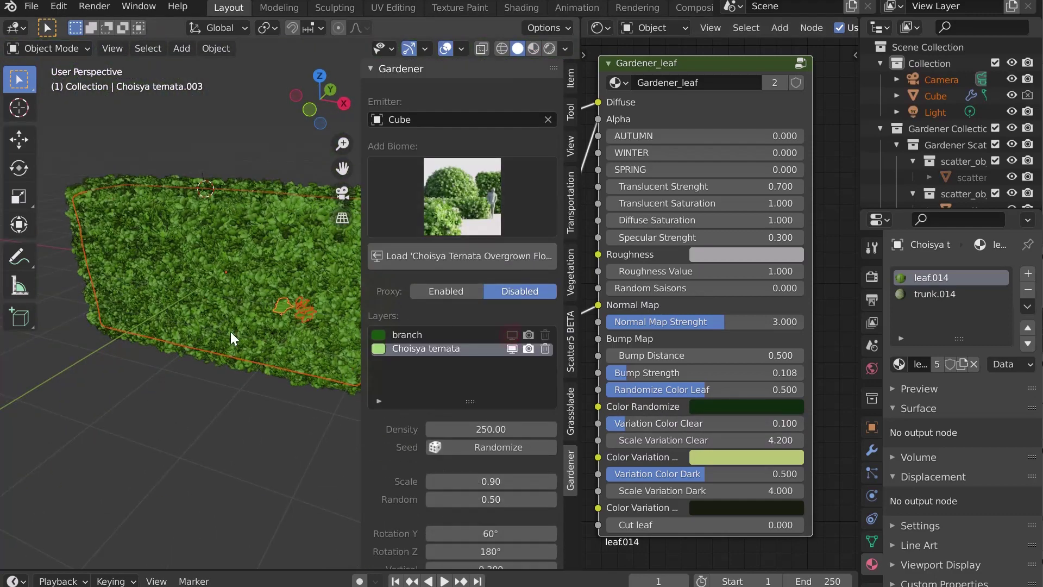
- Set Randomize Color Leaf to 1 on the Gardener_leaf node and check the hedge's leaf colors
left_click(720, 389)
type("1")
key("Return")
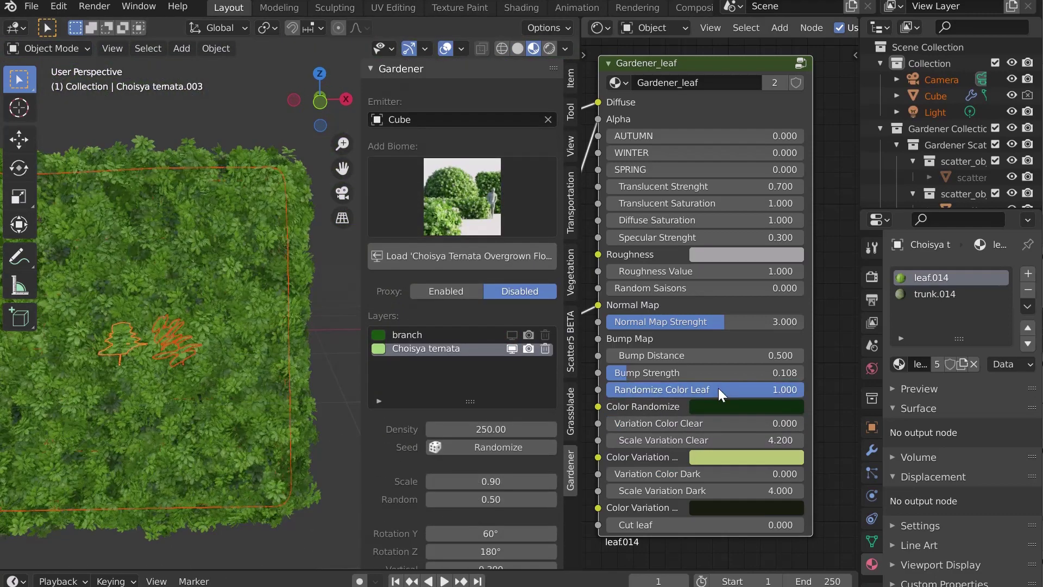
middle_click_drag(242, 288, 265, 281)
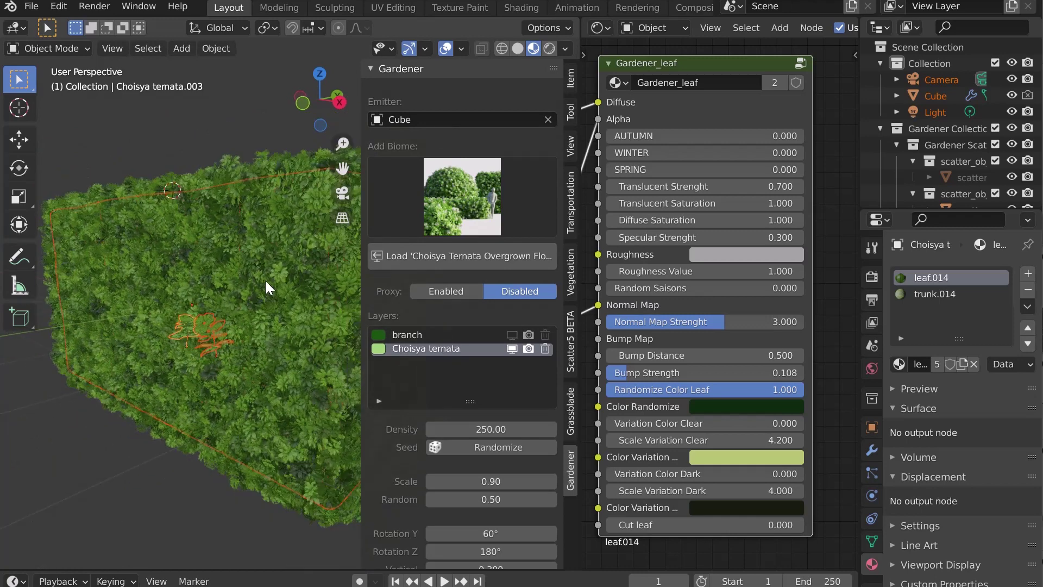
- Set Scale Variation Clear to 2 and Variation Color Clear to 0.471 on the Gardener_leaf node
left_click(636, 422)
type("1")
key("Return")
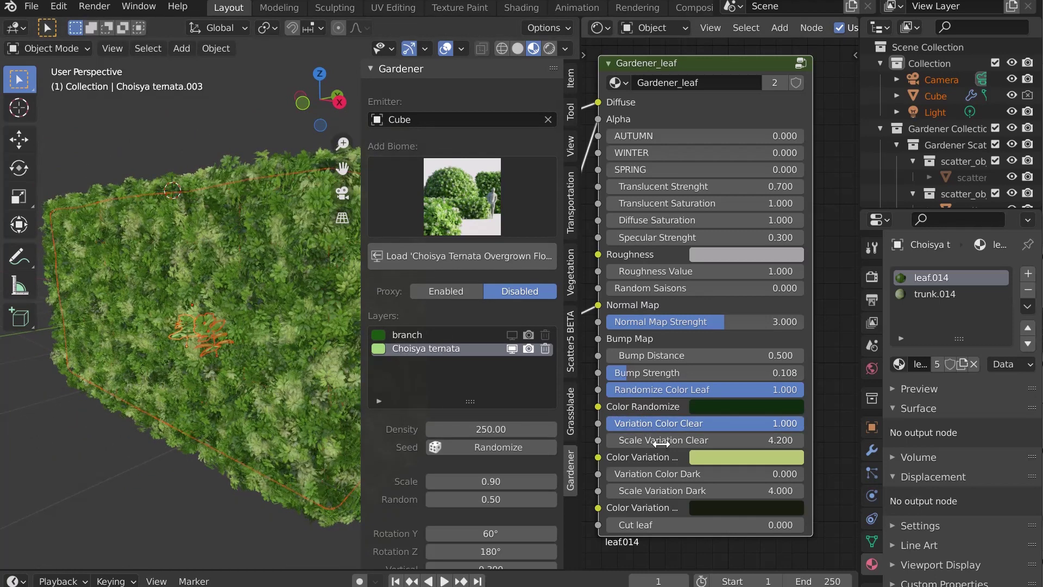
left_click(661, 443)
type("2")
key("Return")
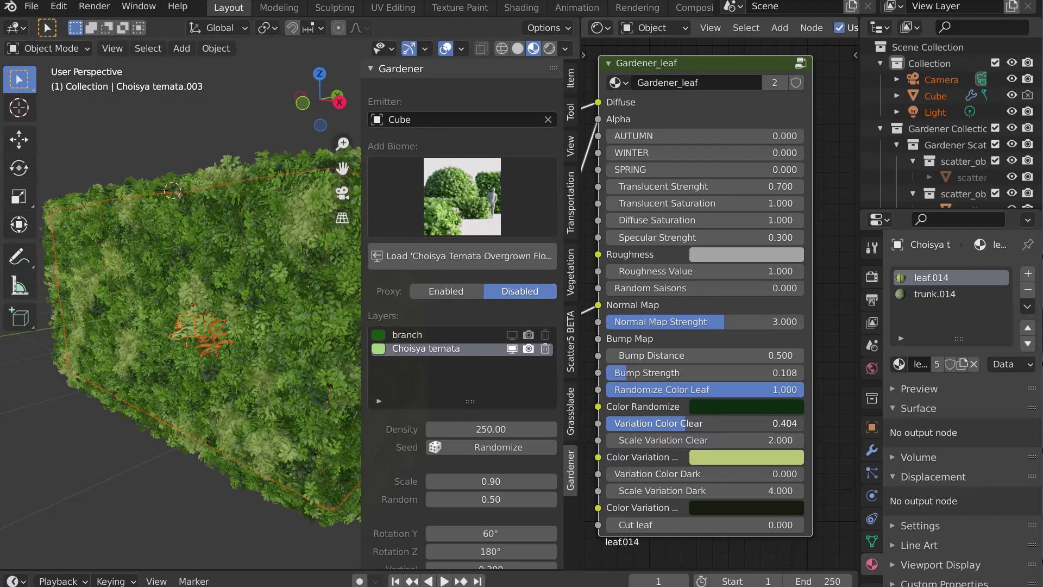
mouse_move(687, 423)
left_mouse_down()
mouse_move(626, 423)
mouse_move(699, 423)
left_mouse_up()
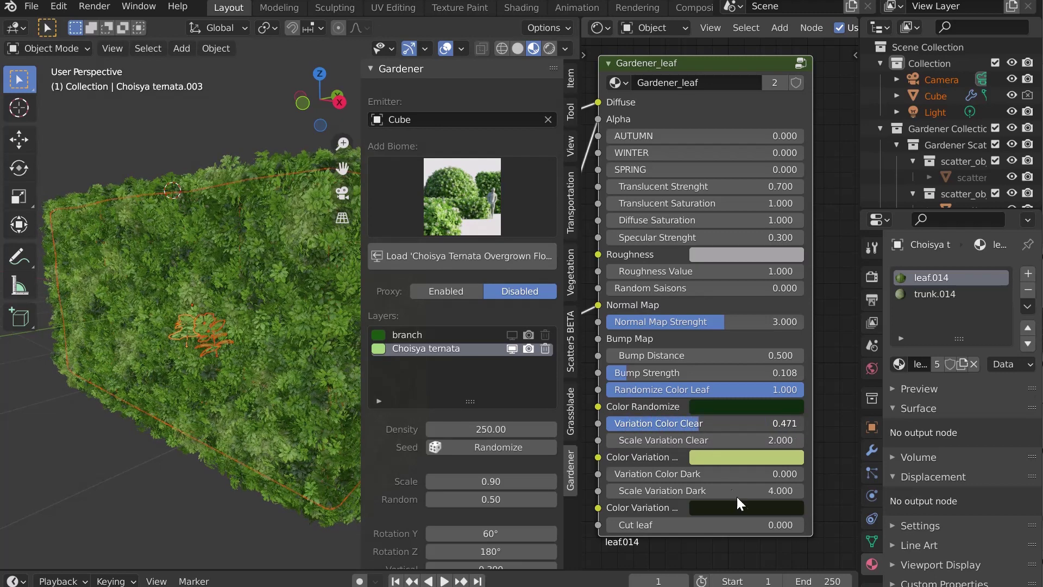
left_click(745, 458)
- Set Variation Color Dark to 1 and Scale Variation Dark to 2.3 on the Gardener_leaf node
left_click(652, 476)
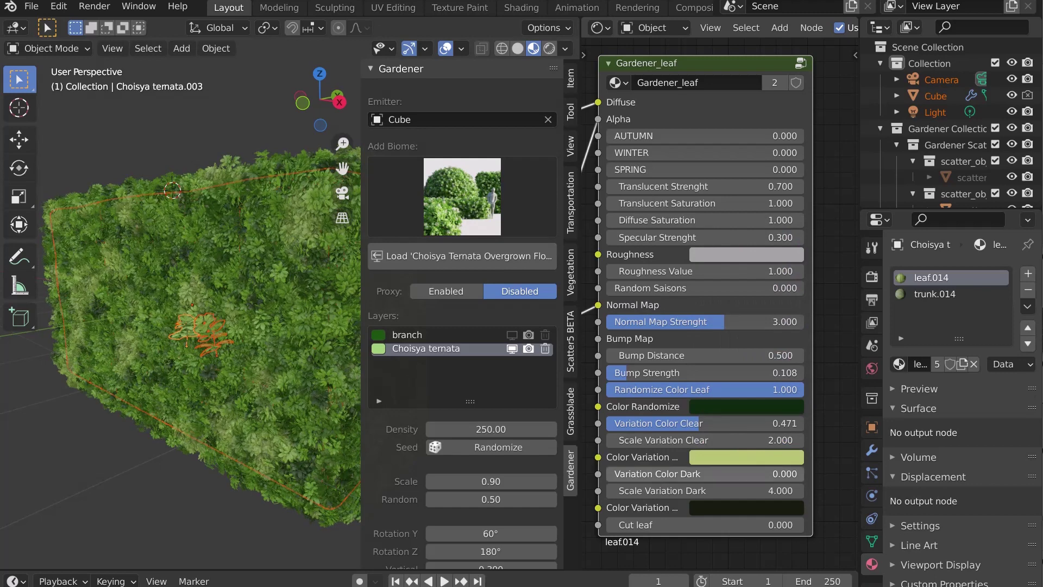
type("1")
key("Return")
left_click(734, 491)
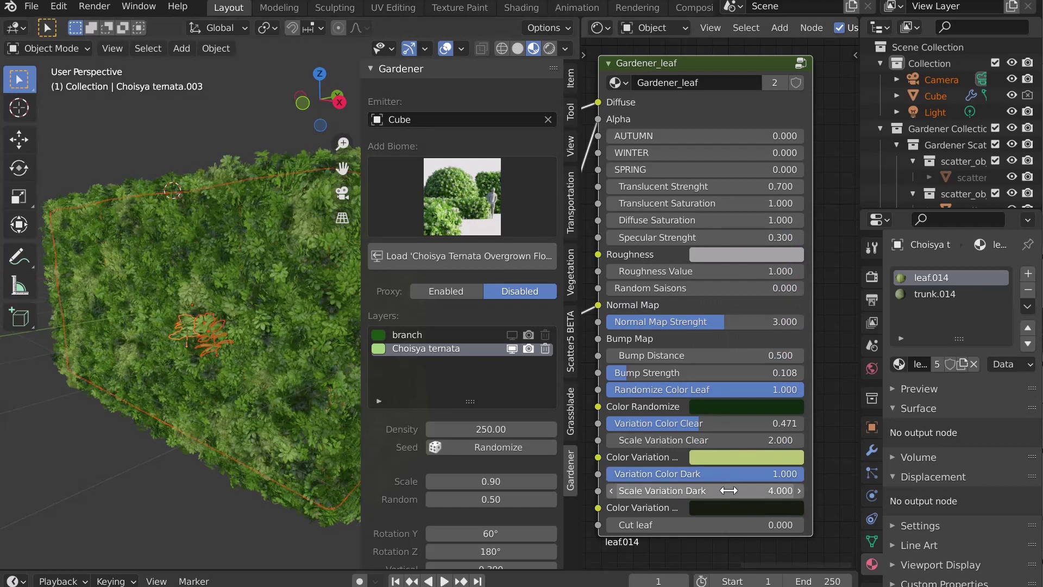
type("2.3")
key("Return")
middle_click_drag(181, 337, 84, 405)
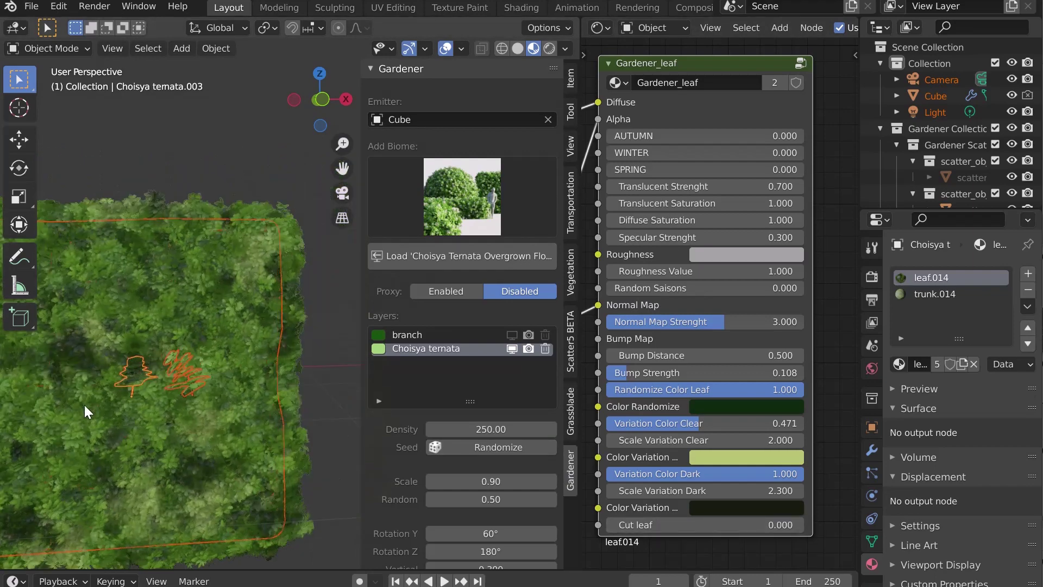
- Set Cut leaf to 0.83 on the Gardener_leaf node and return the viewport to Solid shading
scroll(130, 343, "up", 4)
middle_click_drag(177, 283, 288, 272, "shift")
scroll(288, 280, "up", 4)
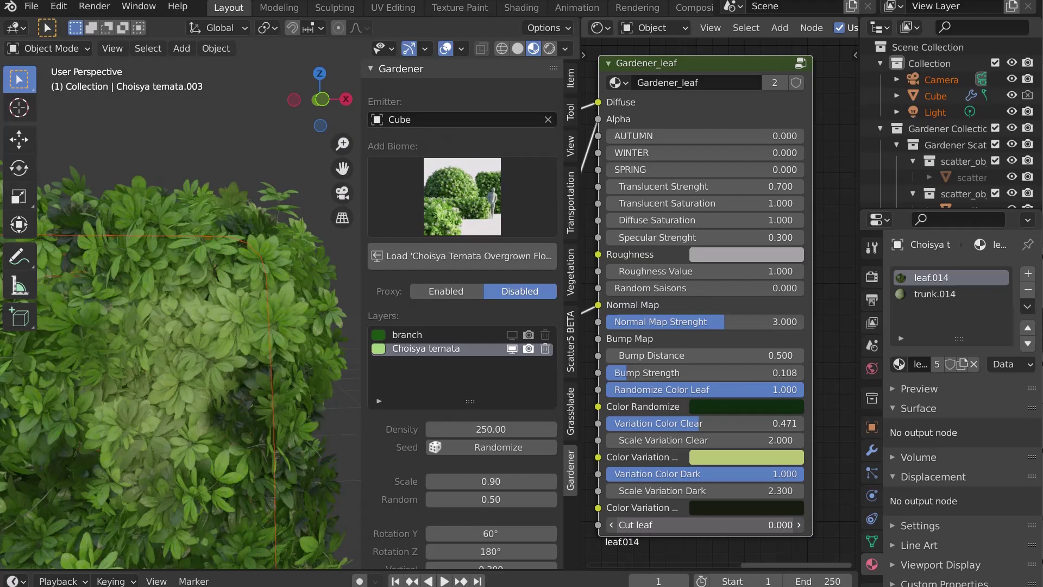
left_click_drag(779, 524, 886, 525)
middle_click_drag(313, 396, 145, 305)
key("z")
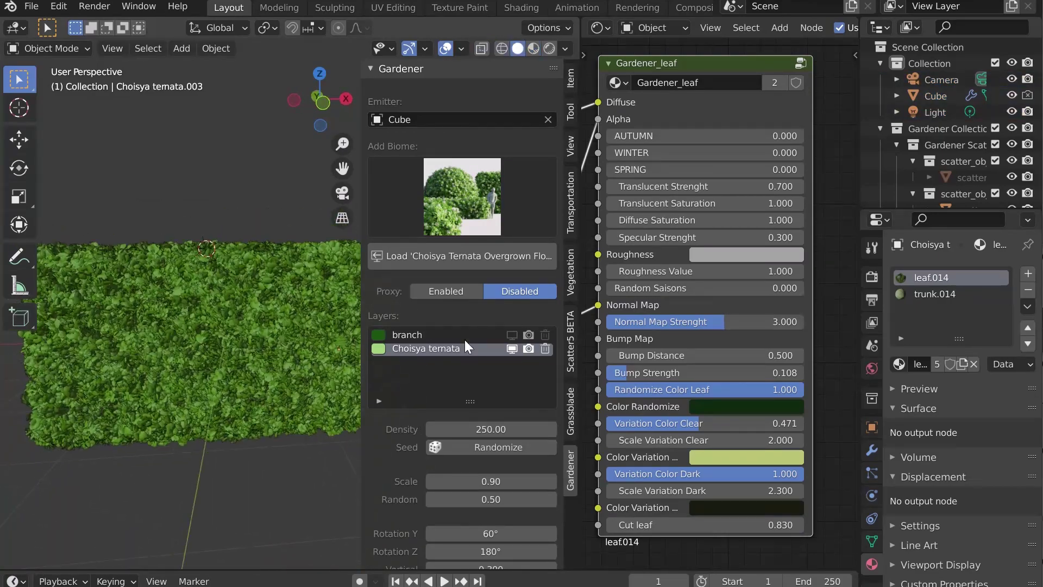
- Hide the Choisya ternata layer in the viewport to expose the emitter cube
scroll(489, 326, "down", 2)
left_click(514, 305)
scroll(492, 385, "down", 10)
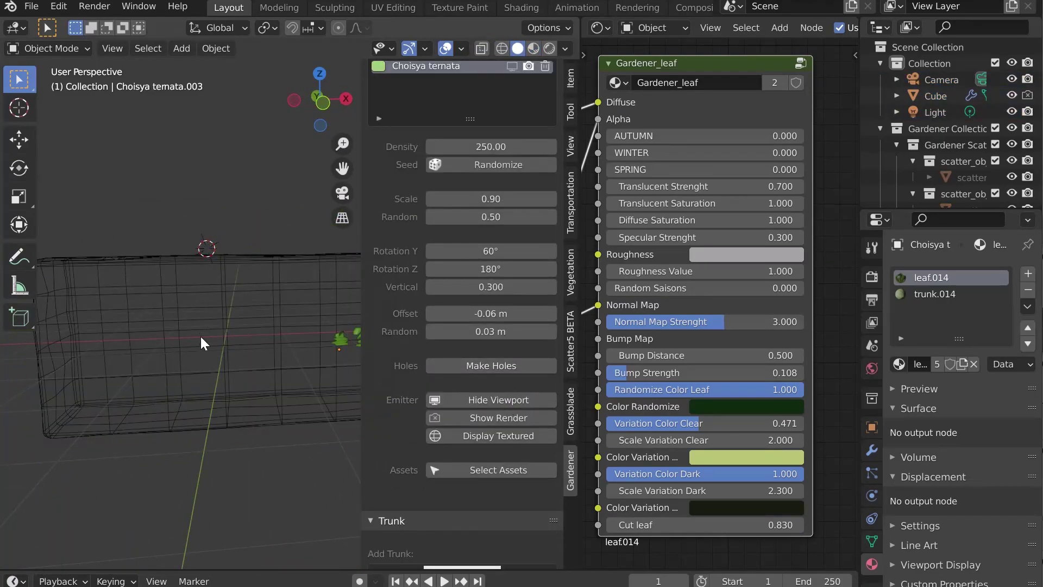
middle_click_drag(200, 343, 272, 363)
- Toggle the emitter's viewport visibility off and on, and its render visibility on and off
left_click(485, 400)
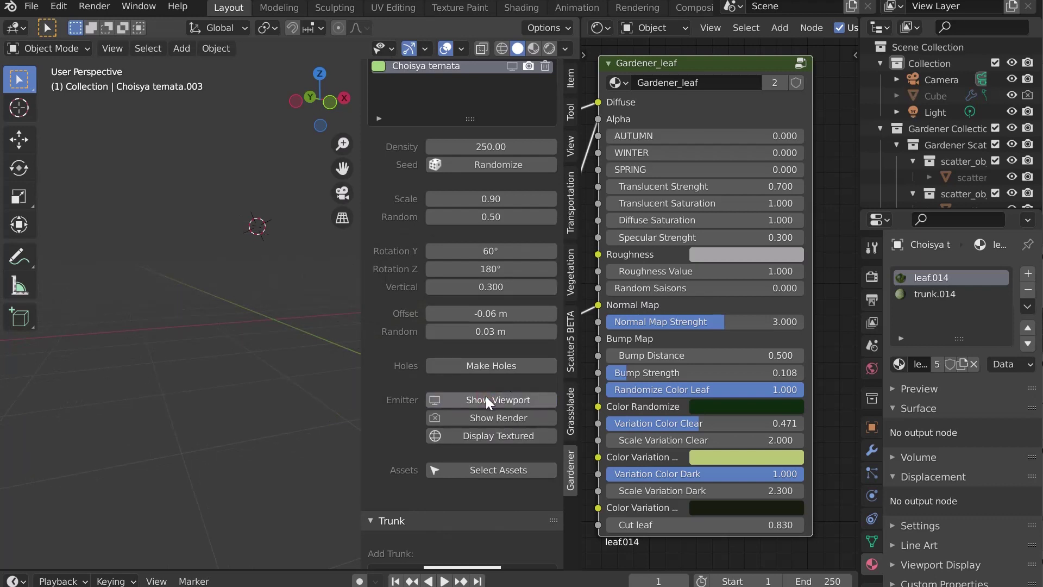
left_click(486, 401)
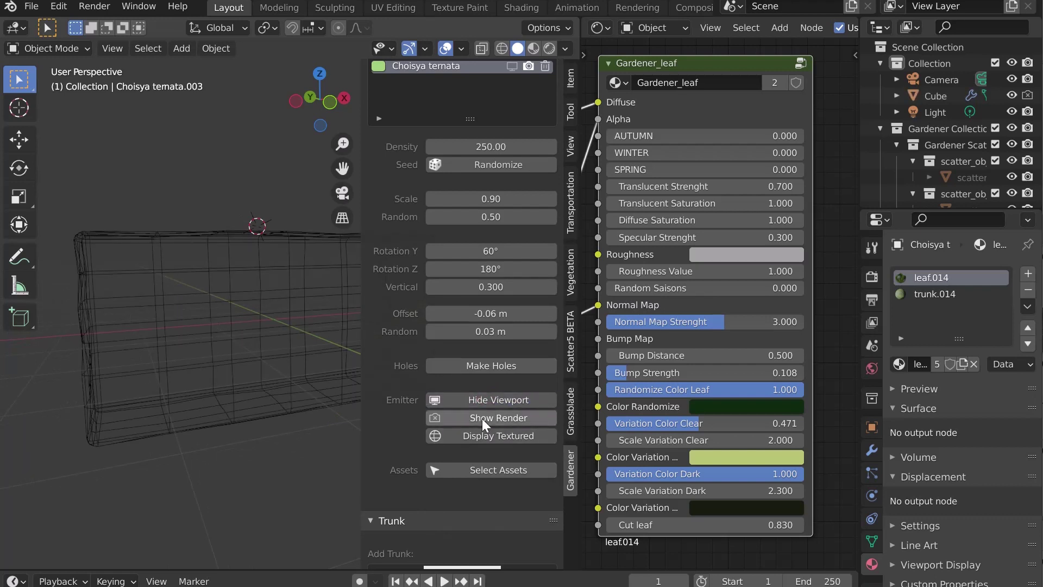
left_click(483, 418)
left_click(483, 418)
- Try the textured display on the emitter and switch it back to wire display
left_click(480, 435)
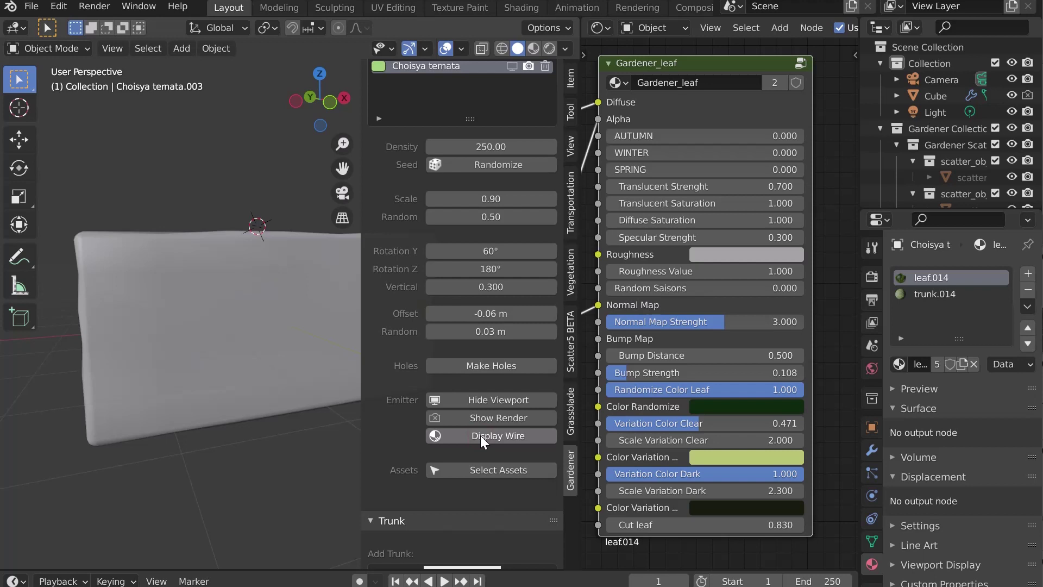
left_click(479, 435)
left_click(478, 435)
mouse_move(285, 383)
middle_mouse_down()
mouse_move(241, 380)
mouse_move(275, 376)
middle_mouse_up()
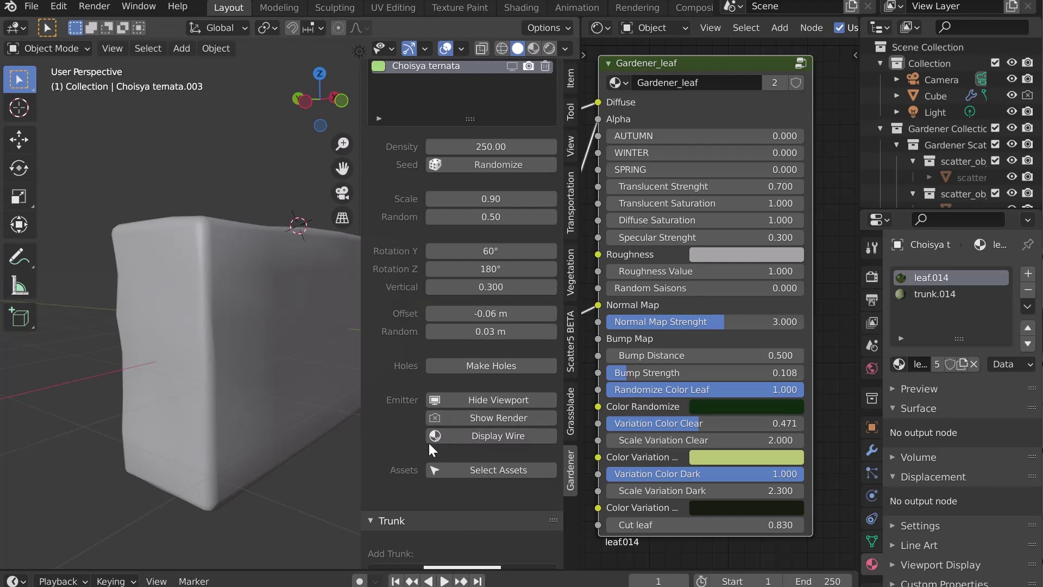
left_click(468, 435)
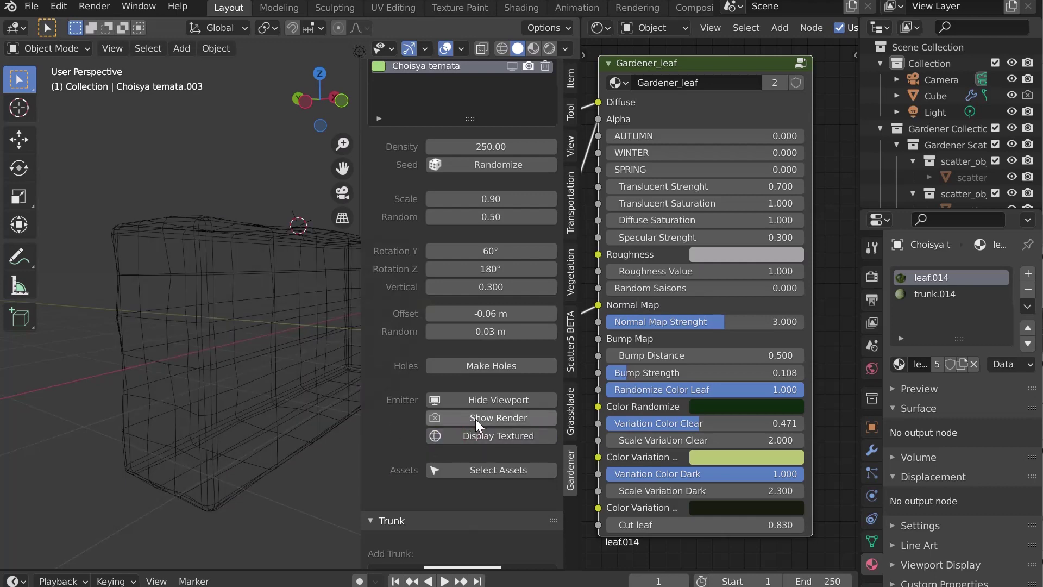
- Show the branch and Choisya ternata layers in the viewport again
scroll(505, 380, "up", 8)
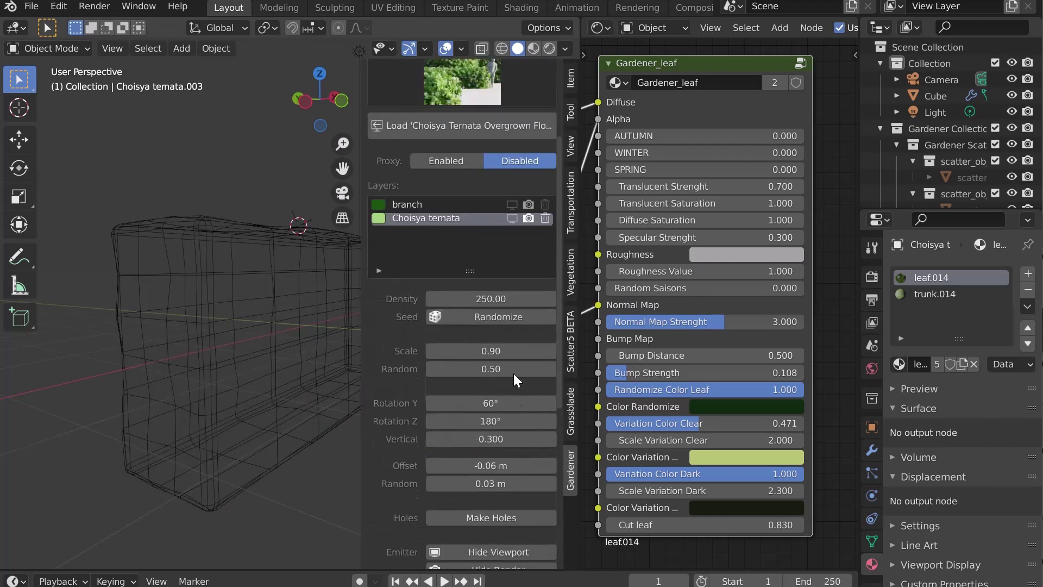
left_click(512, 239)
scroll(295, 341, "down", 5)
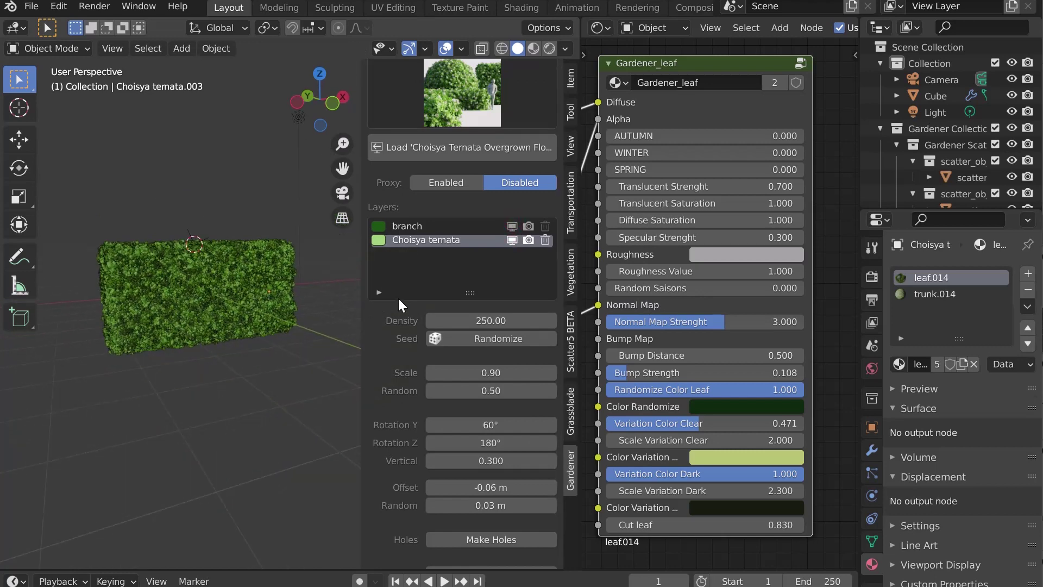
- Choose trunk 024 from the trunk library and load it with the Center placement
scroll(398, 297, "down", 10)
scroll(370, 380, "up", 6)
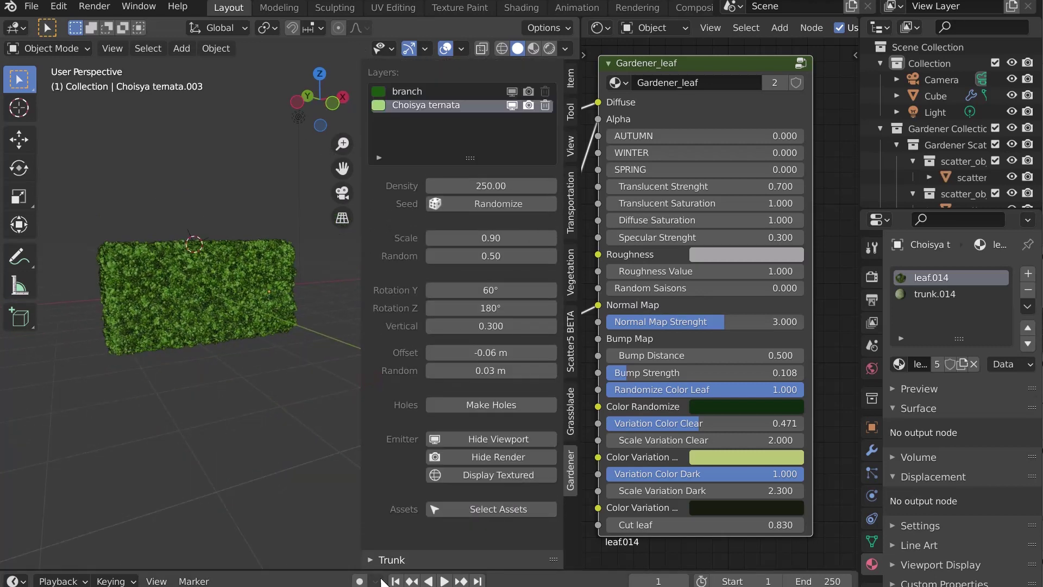
scroll(429, 455, "down", 6)
left_click(456, 445)
mouse_move(638, 11)
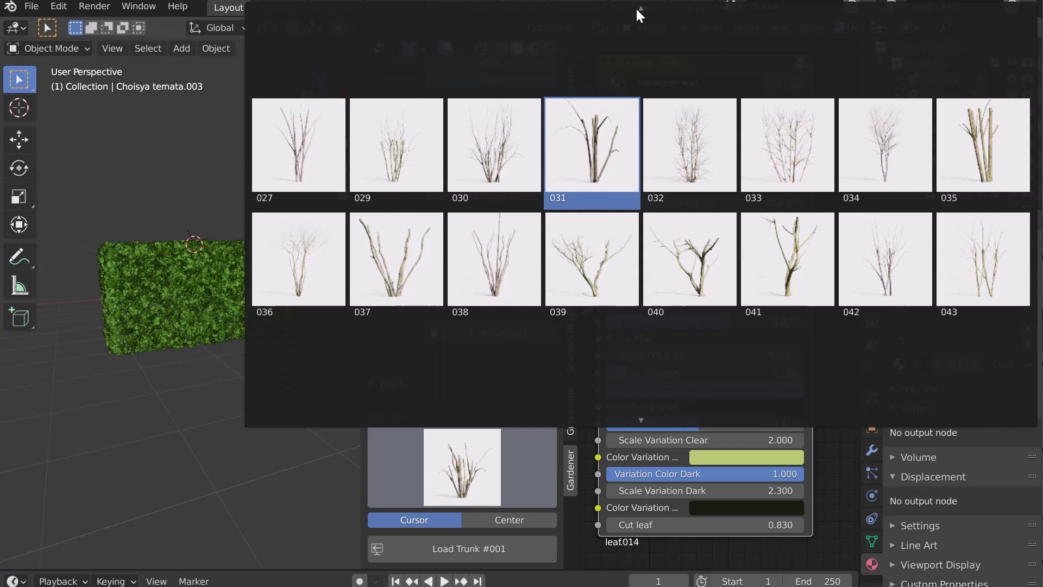
left_click(765, 219)
scroll(247, 360, "down", 2)
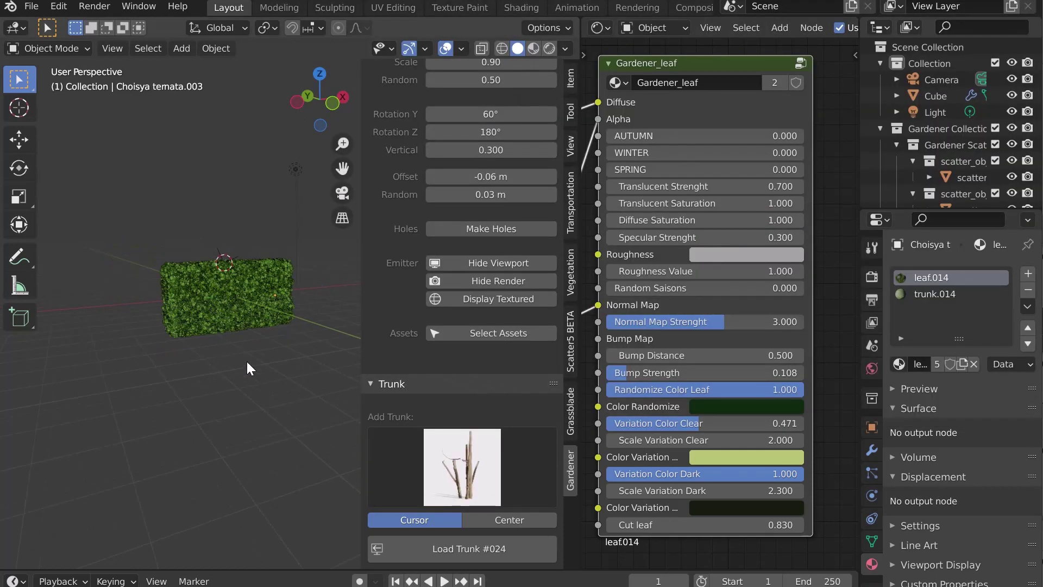
left_click(481, 520)
left_click(485, 551)
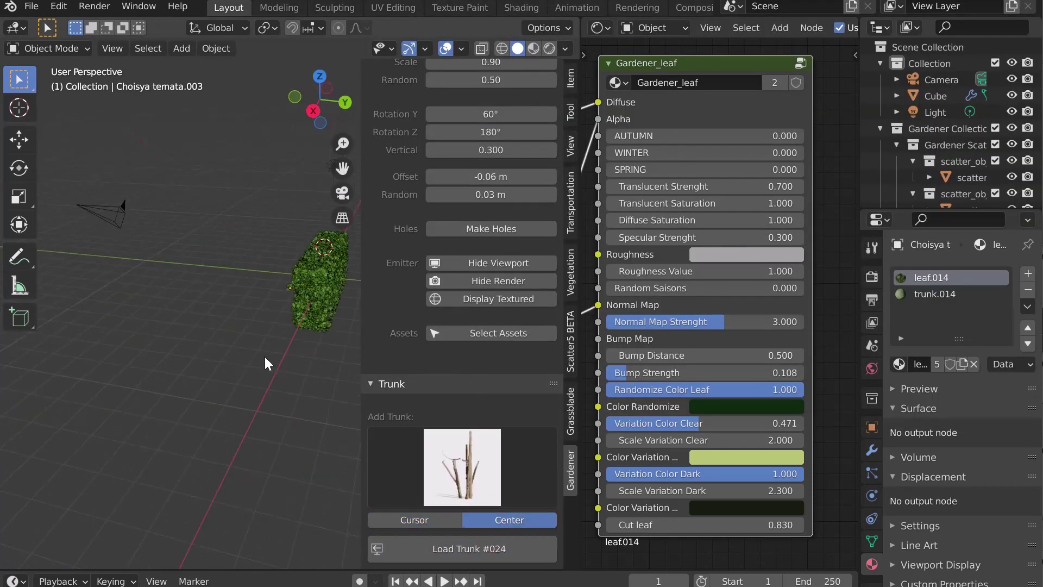
- Move the trunk beneath one half of the hedge and scale it to support the hedge
key("g")
left_click(194, 400)
key("s")
left_click(272, 383)
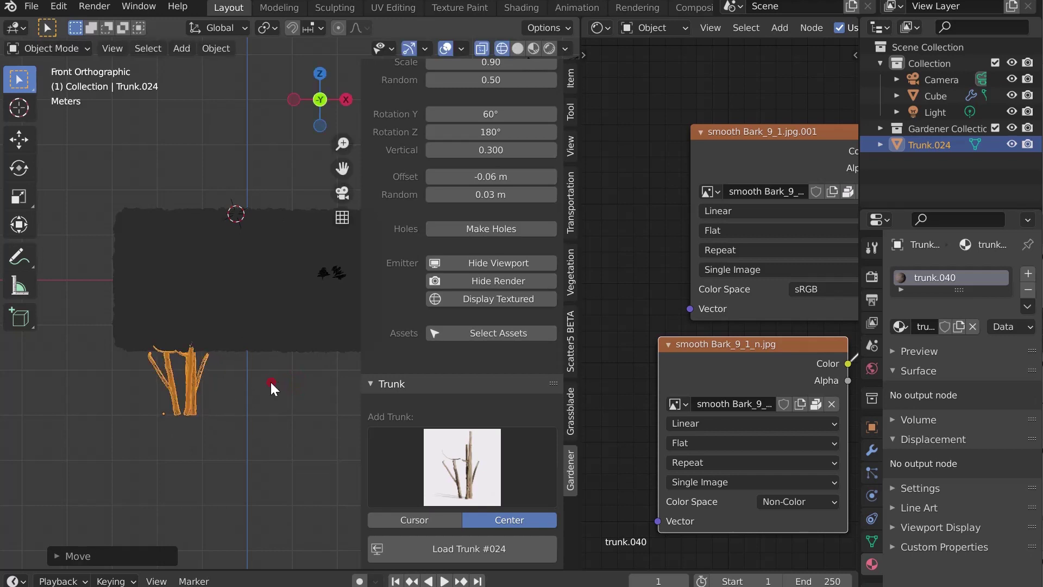
- Duplicate the trunk under the other half of the hedge and rotate the copy in top view
middle_click_drag(271, 382, 178, 376, "shift")
scroll(179, 376, "down", 2)
key("shift+d")
left_click(269, 370)
key("KP_7")
key("r")
left_click(131, 446)
key("KP_1")
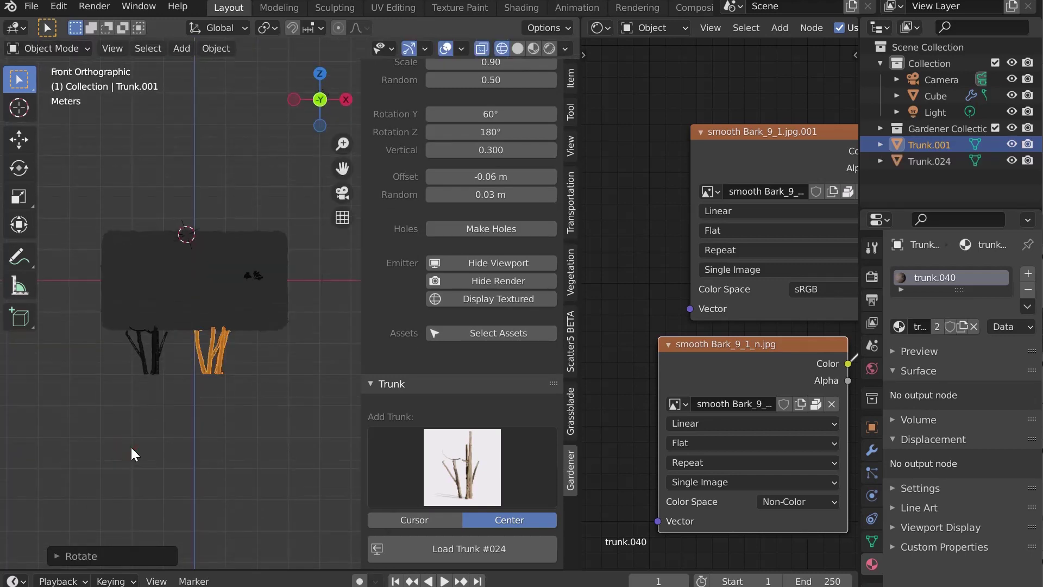
- Reposition the duplicated trunk in front view beneath its half of the hedge
scroll(131, 445, "up", 1)
left_click(21, 139)
key("g")
left_click(288, 382)
- Widen the 3D viewport, select the hedge cube and display the hedge with its trunks in Rendered shading
scroll(228, 347, "up", 1)
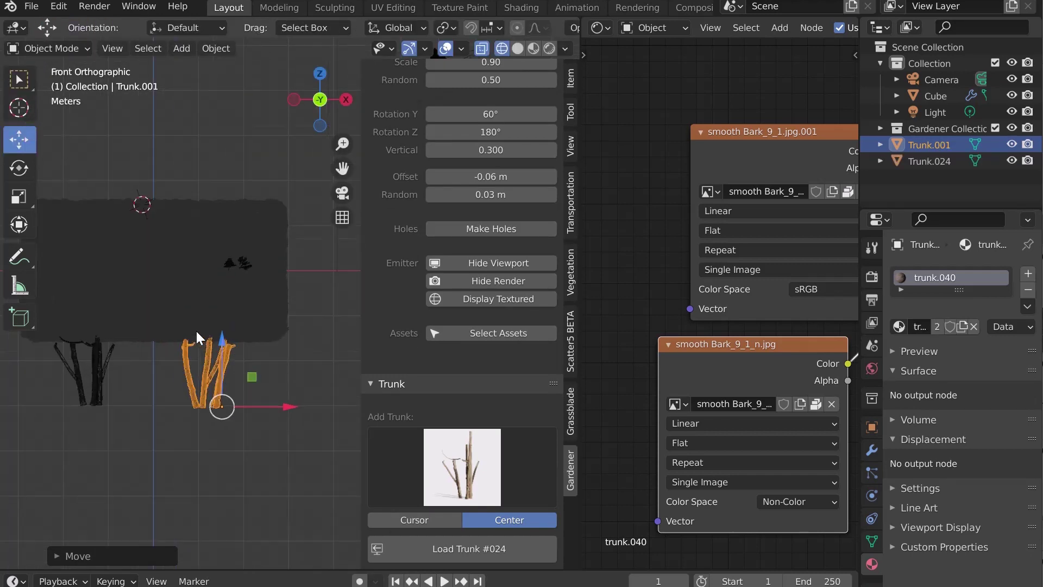
middle_click_drag(196, 332, 251, 329, "shift")
left_click_drag(361, 342, 424, 345)
middle_click_drag(402, 342, 370, 305)
left_click(370, 305)
left_click(367, 308)
left_click(366, 306)
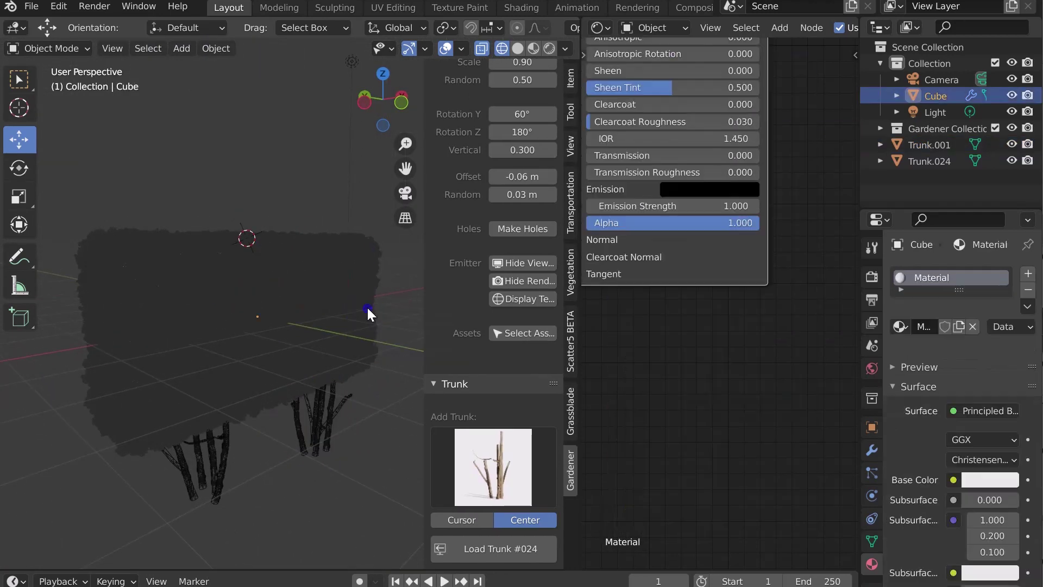
key("z")
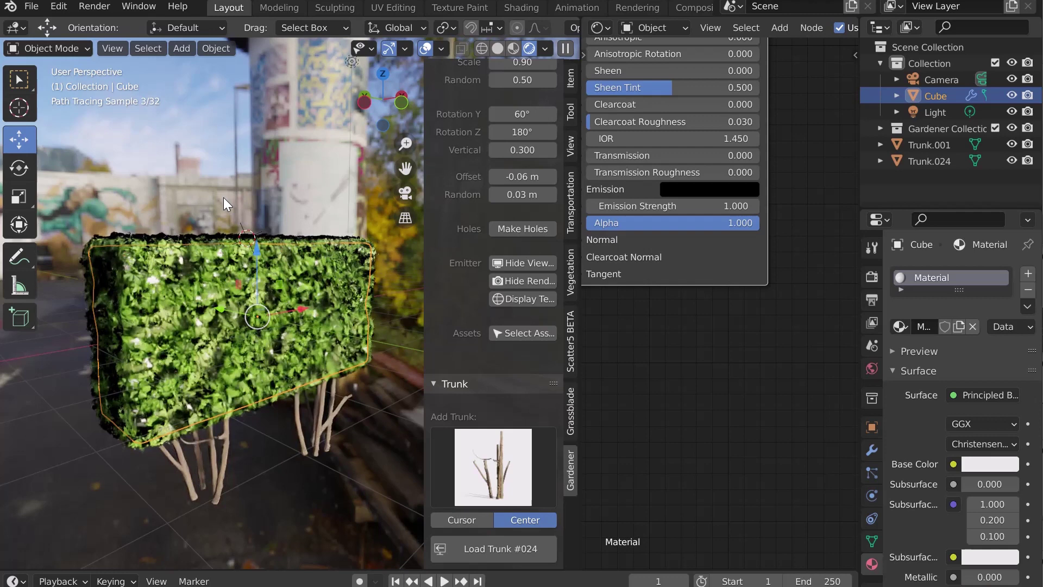
middle_click_drag(362, 335, 256, 340)
scroll(257, 340, "up", 2)
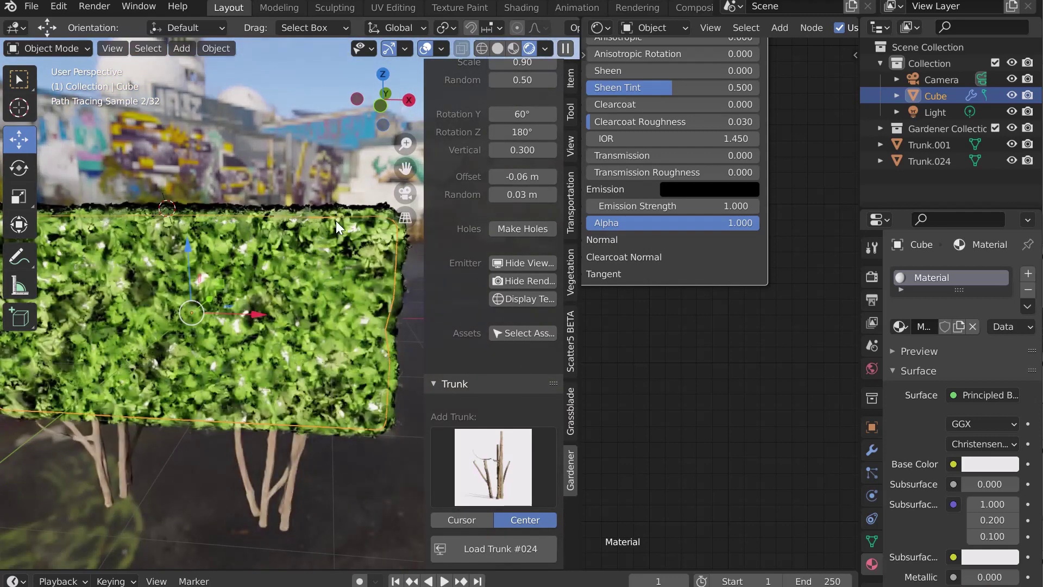
- Set the Transparent value of the Light Paths max bounces to 50 in the Cycles render settings
left_click(872, 276)
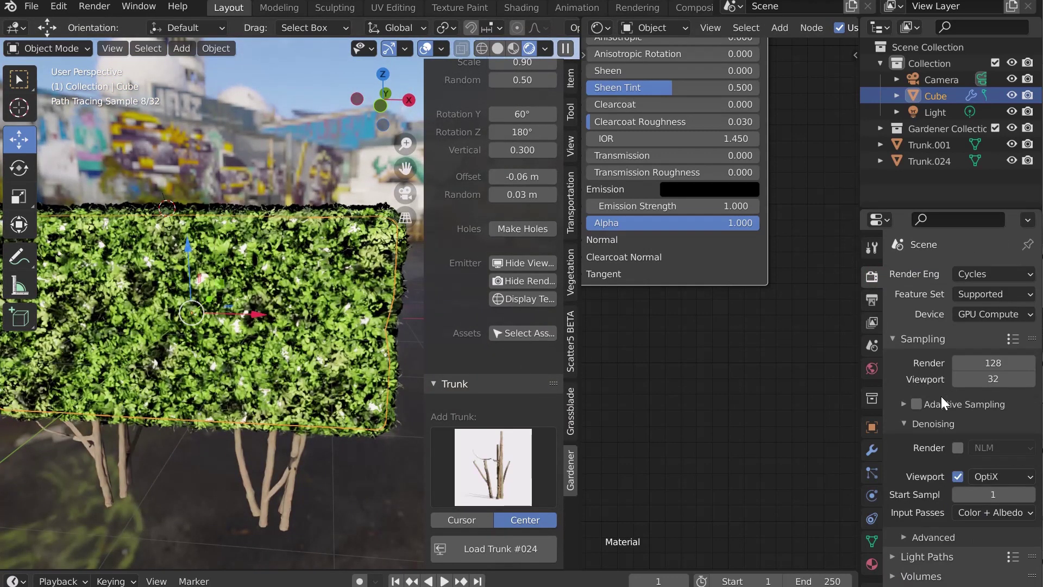
left_click(917, 560)
scroll(966, 482, "down", 8)
left_click(978, 456)
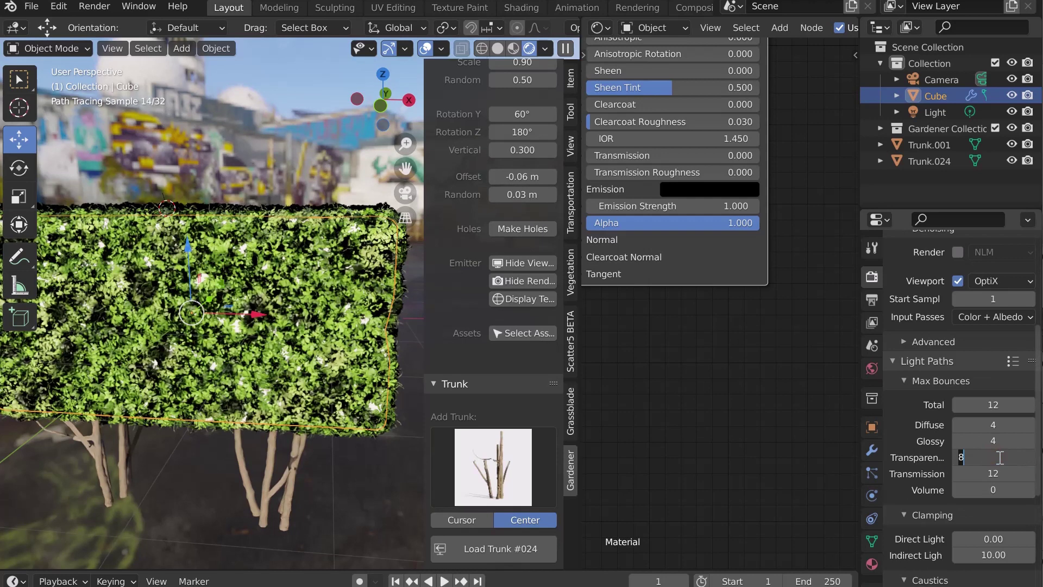
type("50")
key("Return")
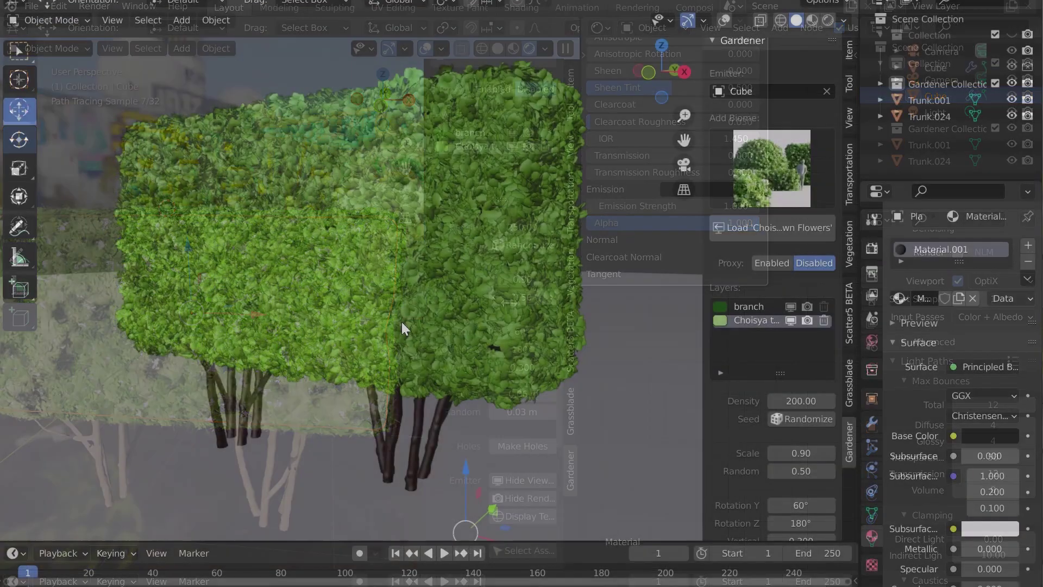
- Preview the hedge and trunks on the ground plane in Rendered shading, and return the viewport to Solid shading
key("z")
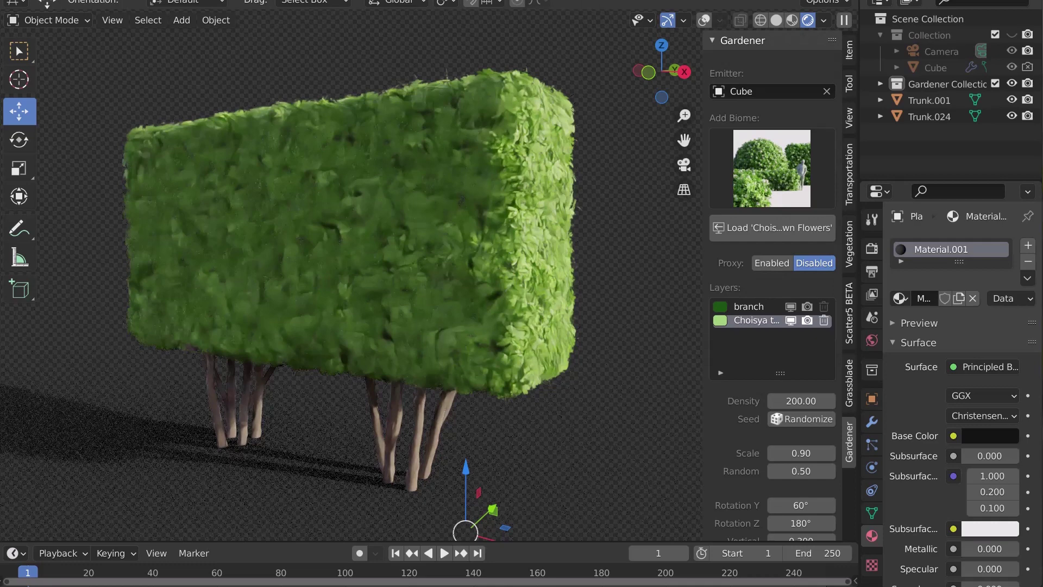
key("z")
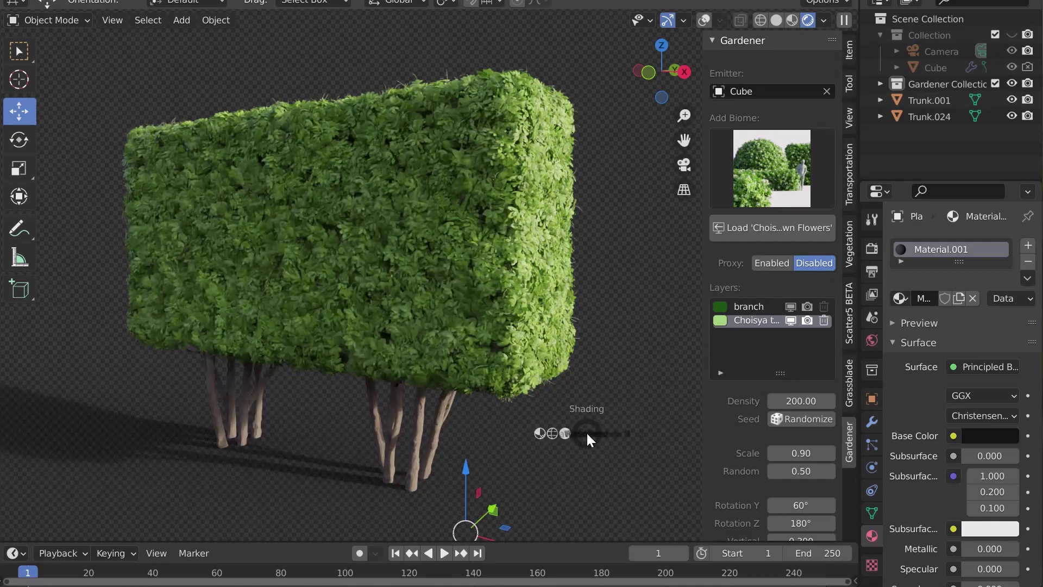
left_click(725, 430)
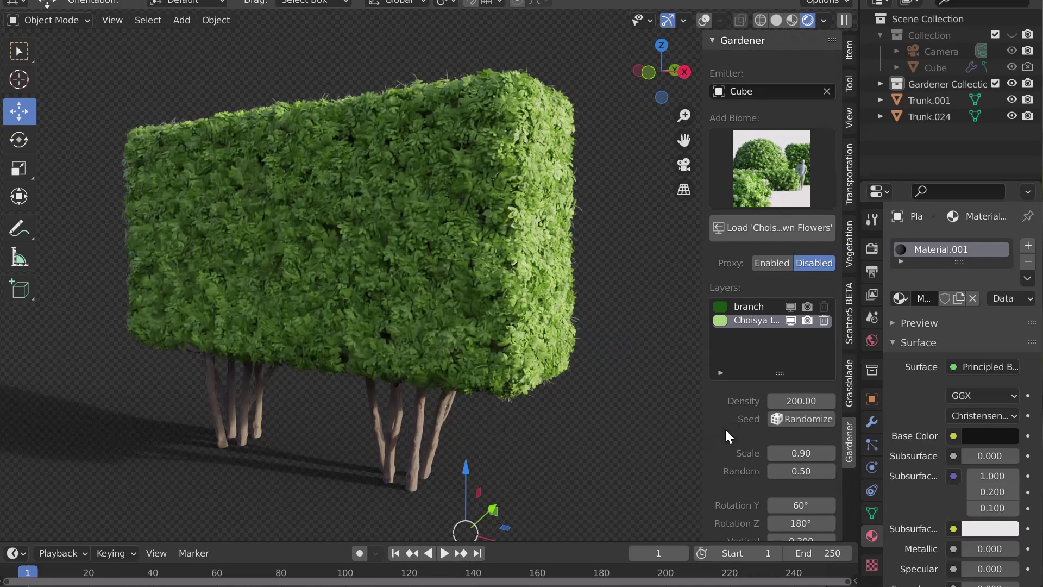
key("z")
left_click(650, 345)
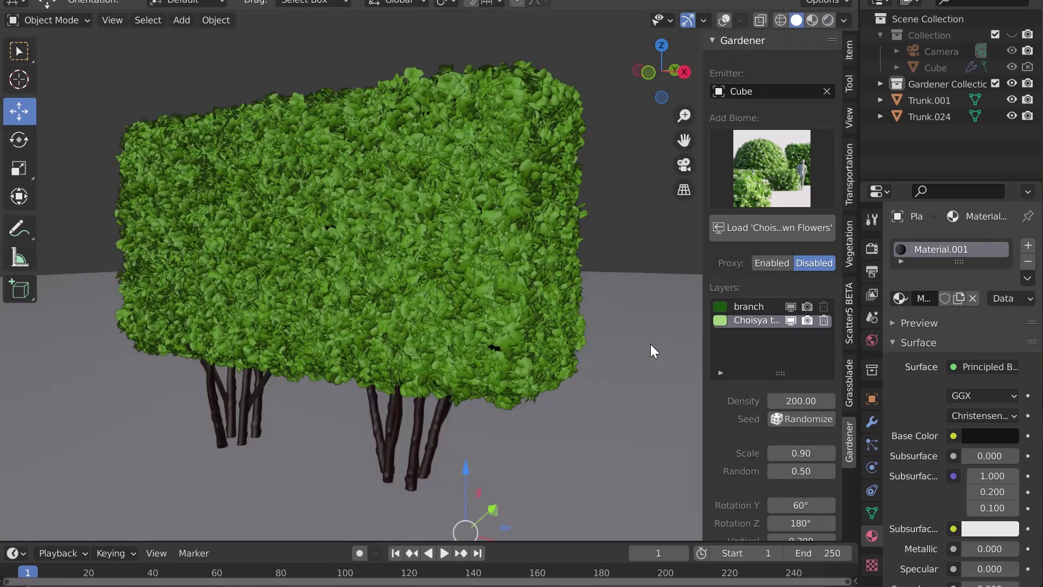
- Show the Scatter5 sidebar and open the Biomes Library from the Scatter5 BETA entry in the add-on preferences
left_click(846, 312)
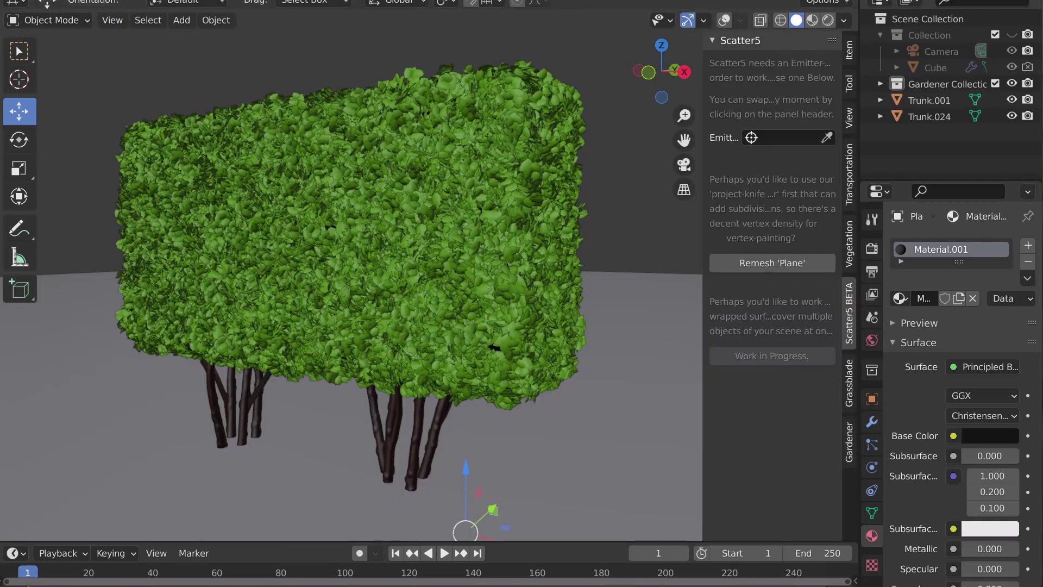
left_click(55, 1)
left_click(92, 210)
left_click(294, 111)
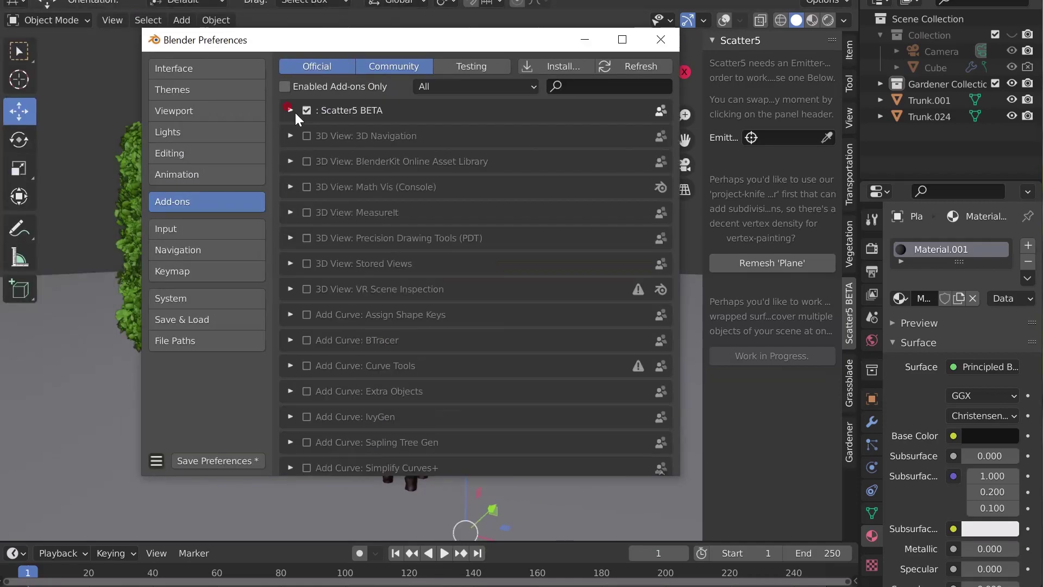
left_click(292, 108)
left_click(404, 268)
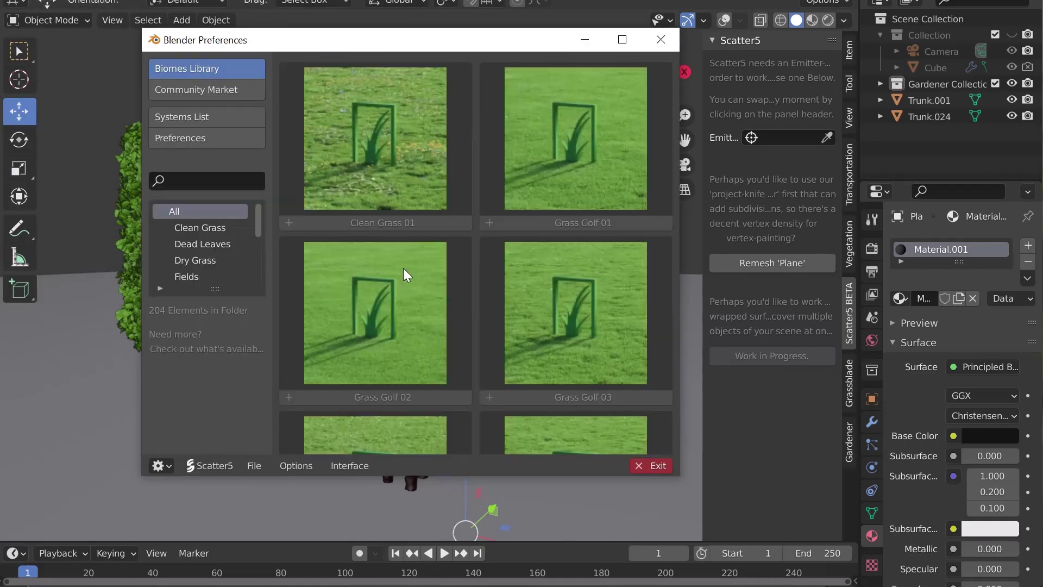
- Look through Scatter5's Community Market and Preferences pages, return to the Biomes Library and enlarge its category list
left_click(228, 92)
left_click(220, 137)
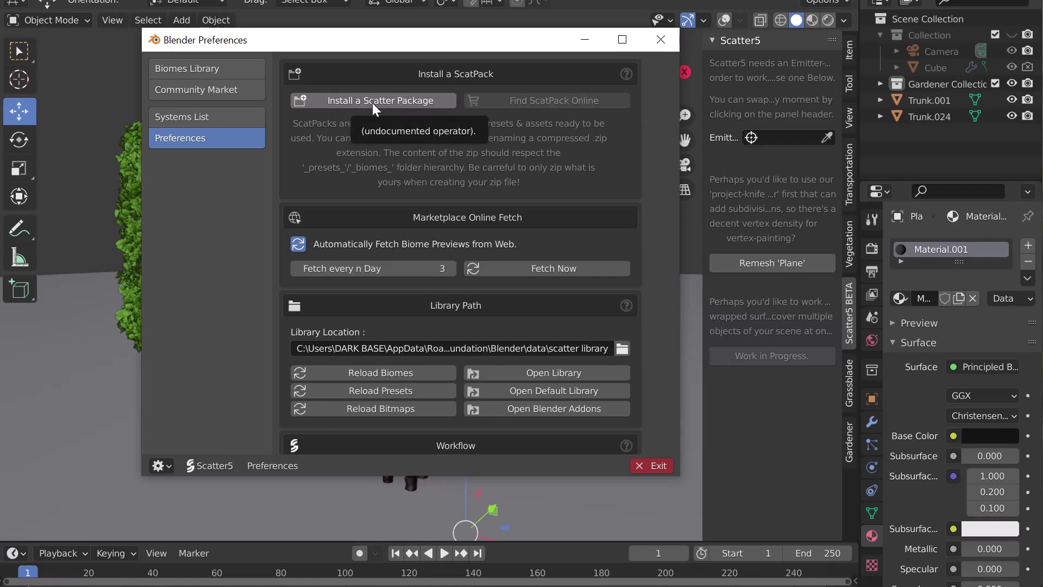
left_click(214, 87)
left_click(210, 65)
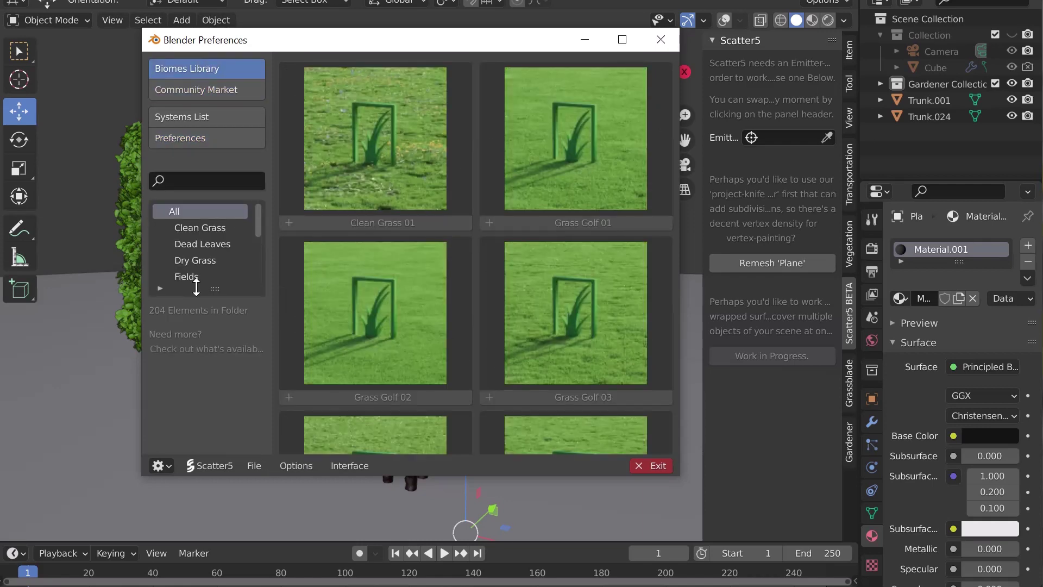
left_click_drag(214, 289, 226, 336)
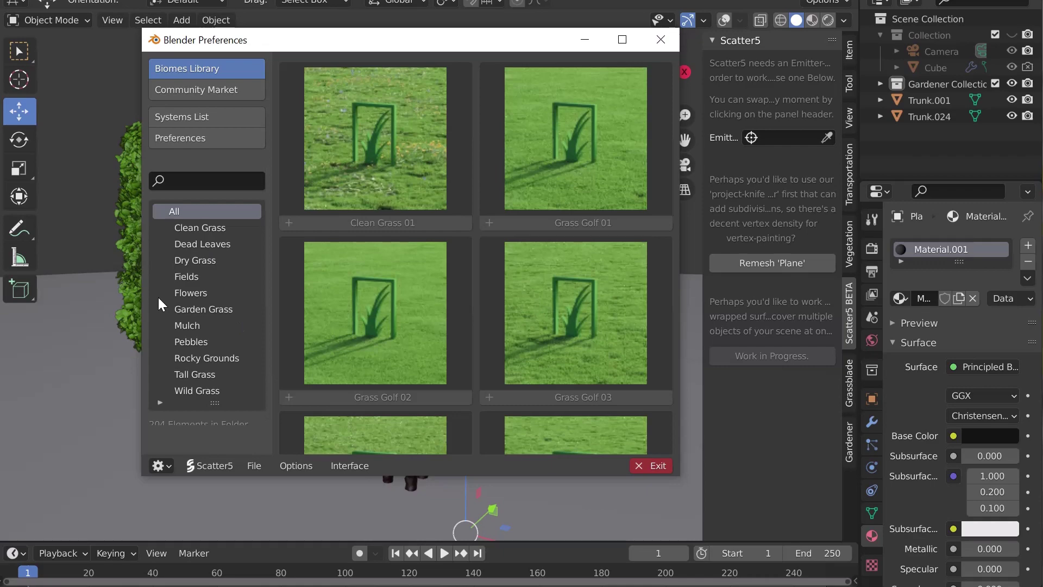